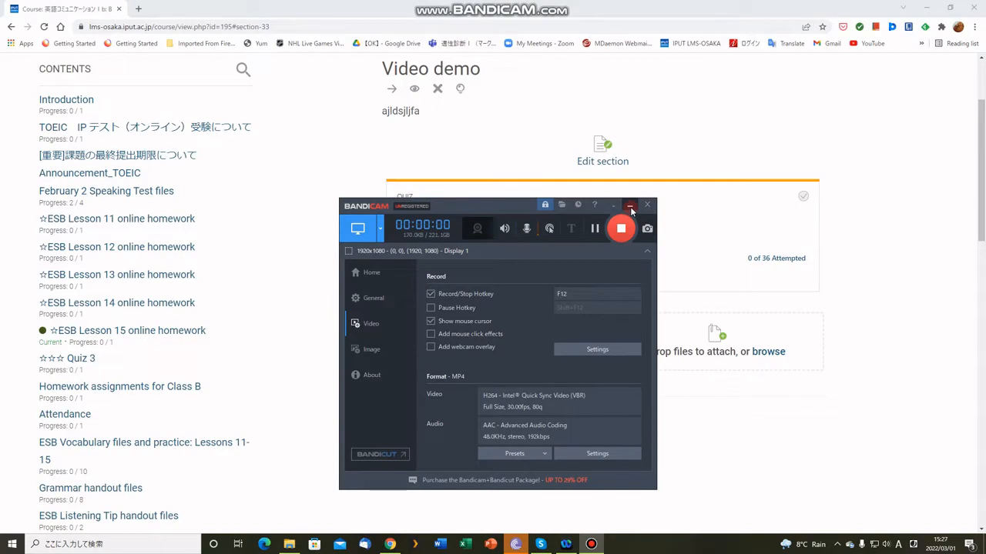
# Step: Open the Video demo quiz from the course section and start editing its questions
pyautogui.click(629, 206)
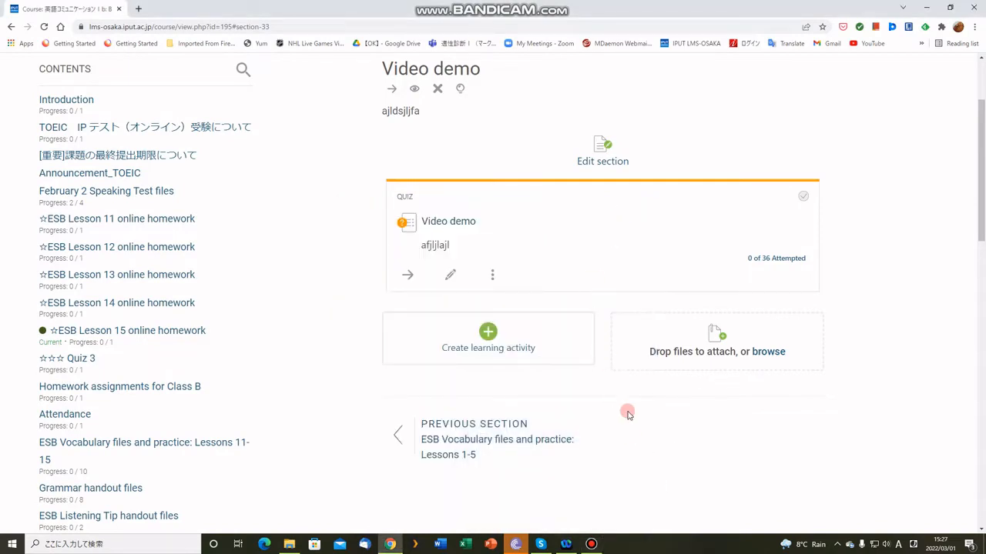
pyautogui.scroll(1, 626, 415)
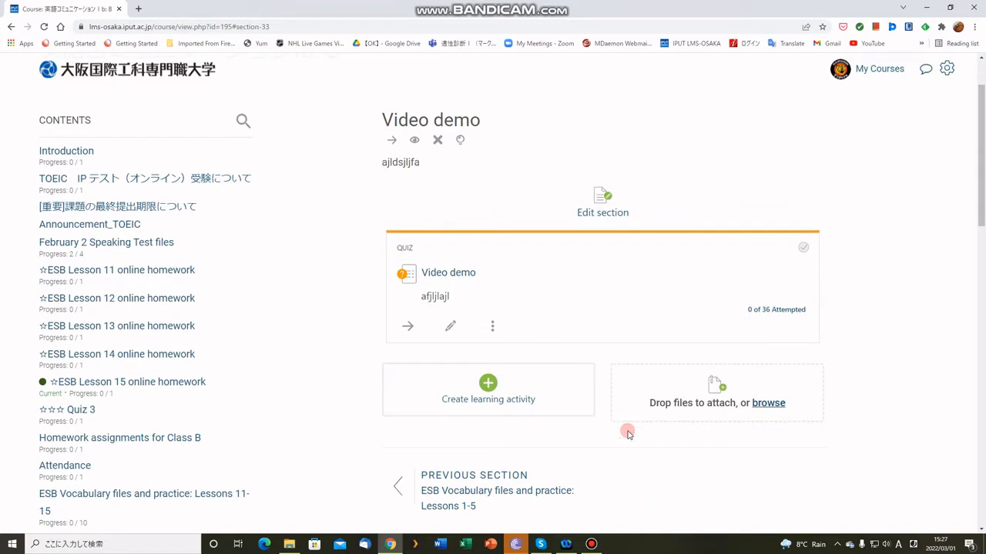
pyautogui.click(456, 273)
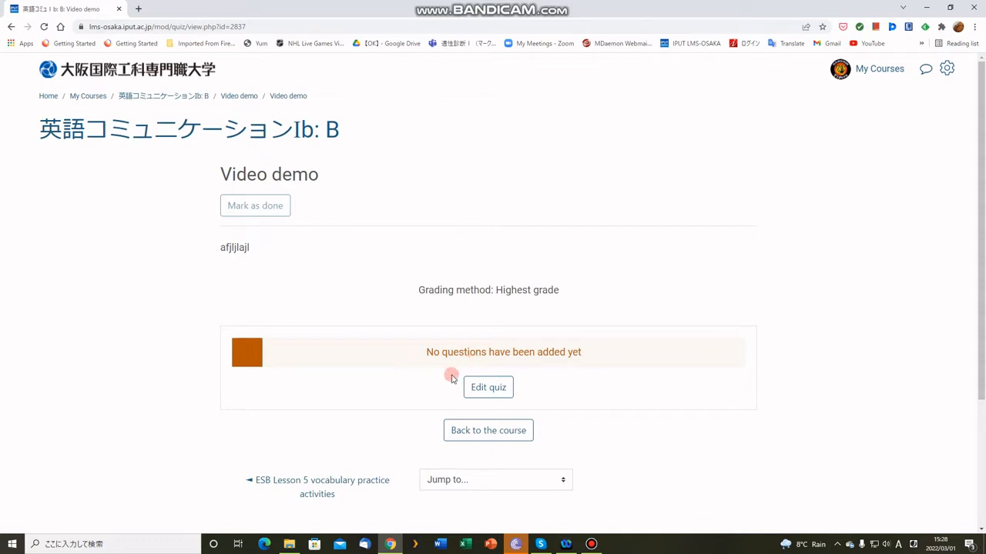
pyautogui.click(486, 391)
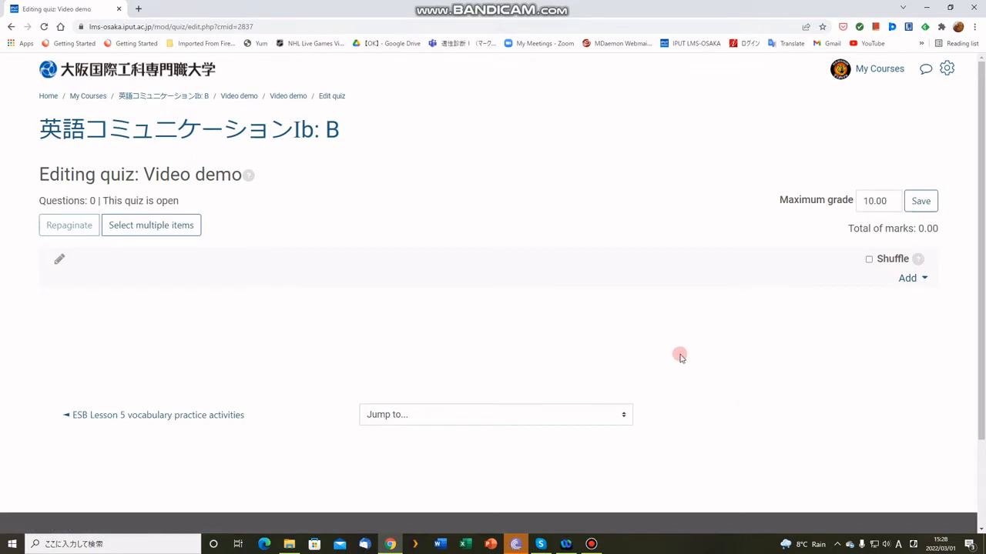
# Step: Start adding questions from the question bank and choose the Video demo quiz category
pyautogui.click(924, 279)
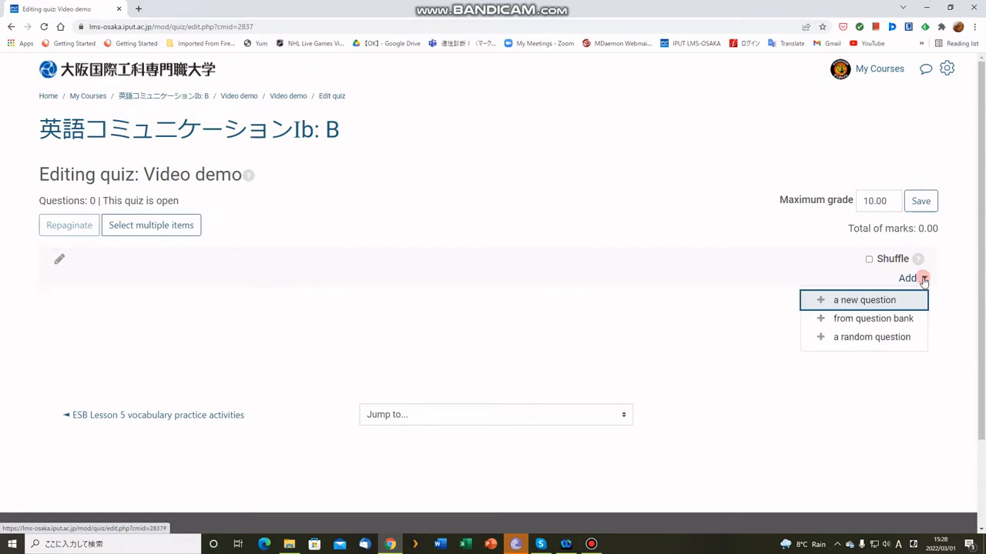
pyautogui.click(901, 319)
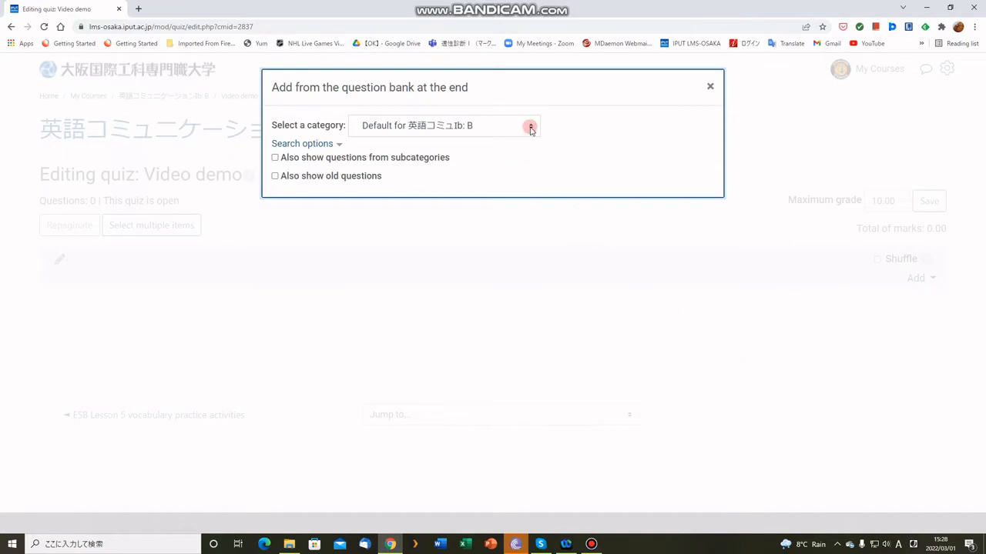
pyautogui.click(530, 130)
pyautogui.moveTo(534, 179); pyautogui.dragTo(541, 328)
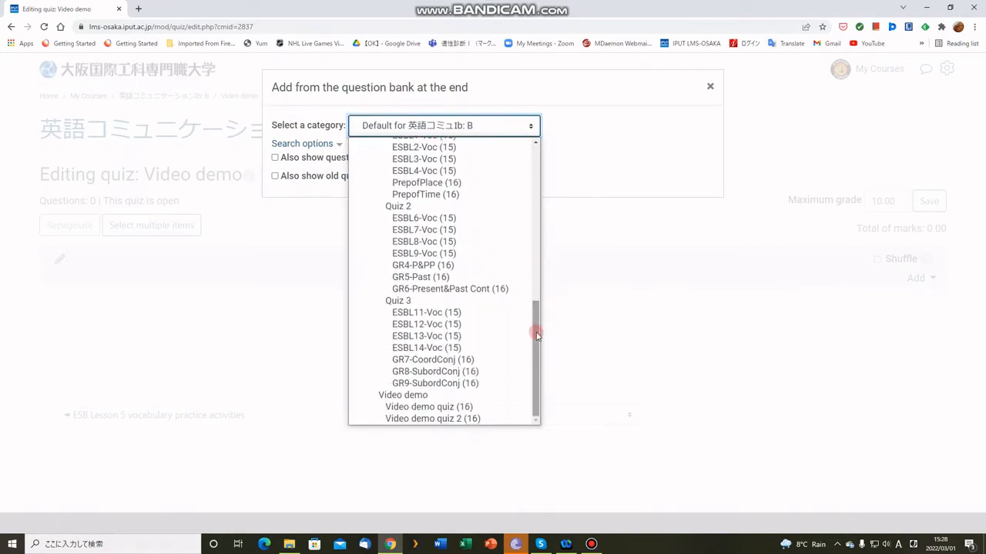
pyautogui.click(425, 408)
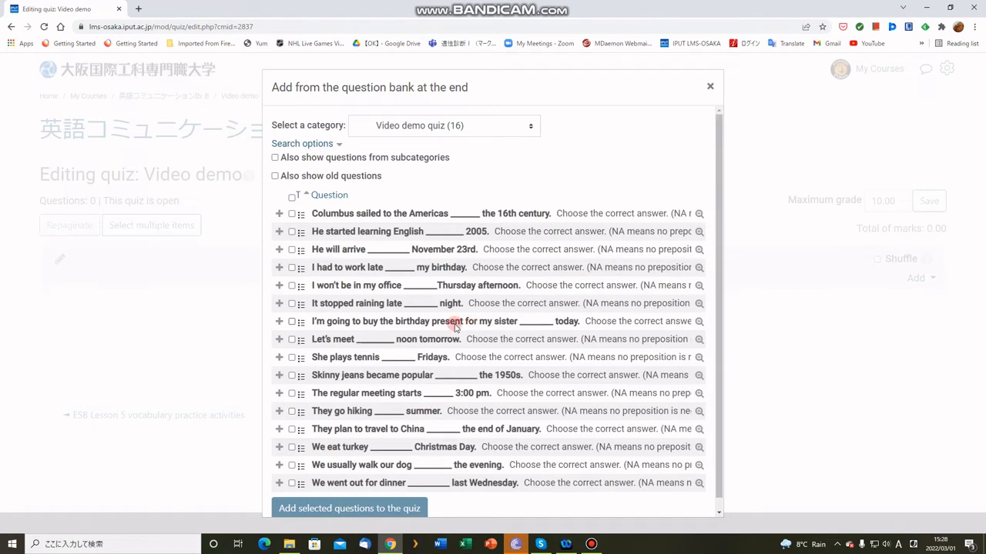
# Step: Select all questions in the category and add them to the quiz
pyautogui.click(292, 198)
pyautogui.scroll(-1, 337, 412)
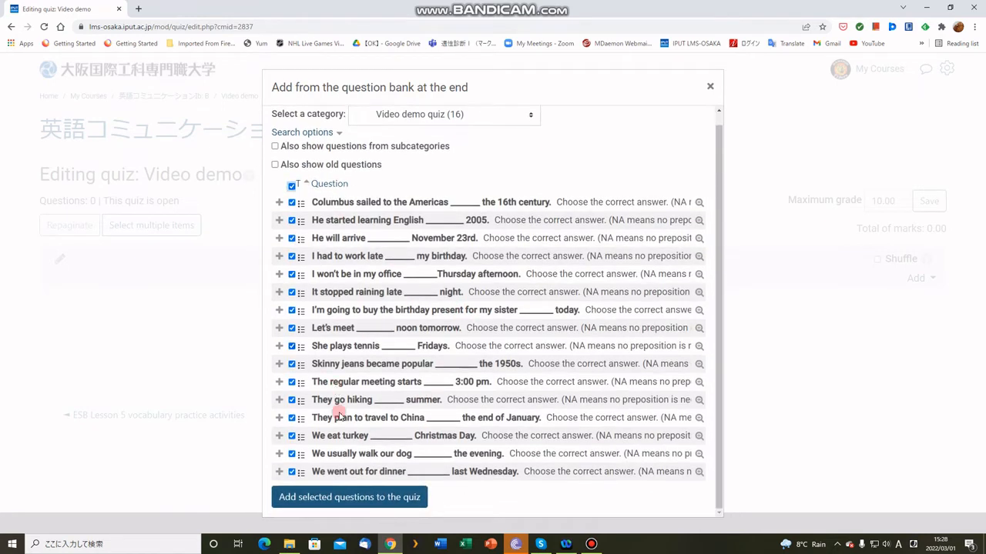
pyautogui.click(402, 502)
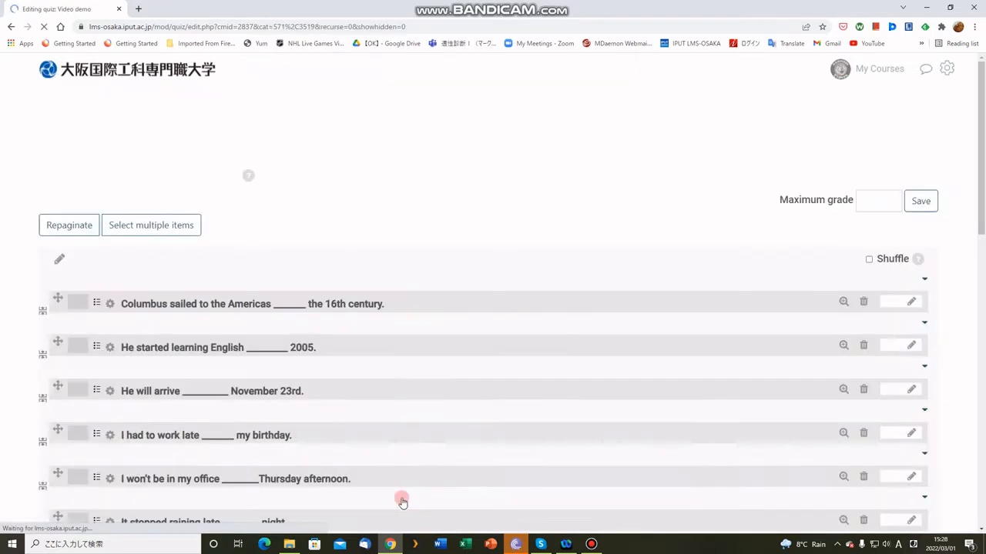
pyautogui.scroll(-3, 398, 277)
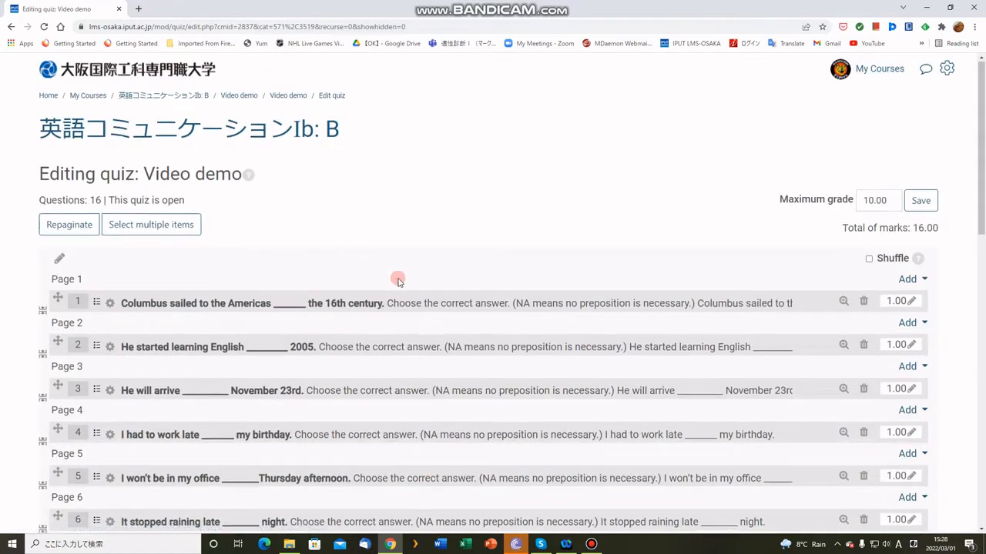
pyautogui.scroll(-5, 365, 377)
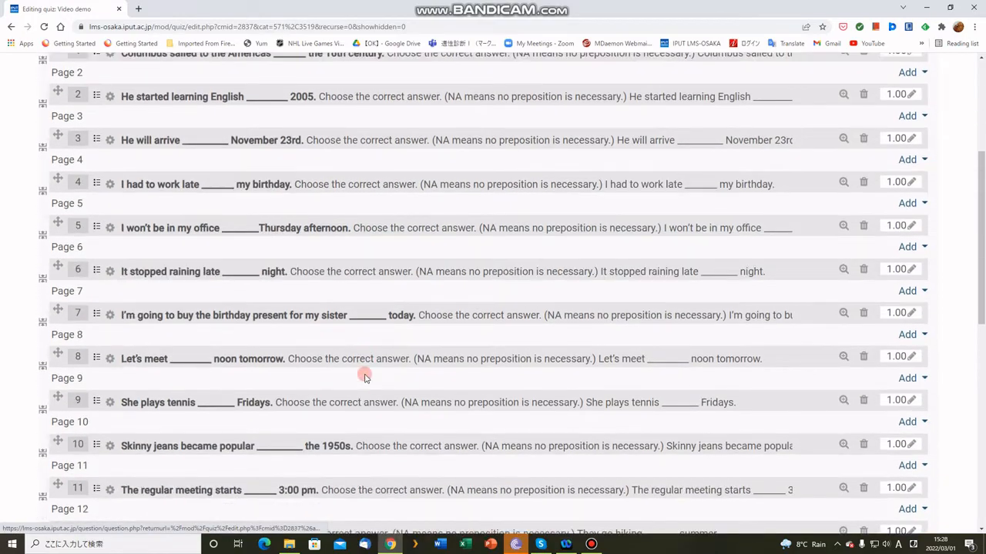
pyautogui.scroll(4, 365, 378)
pyautogui.scroll(4, 365, 377)
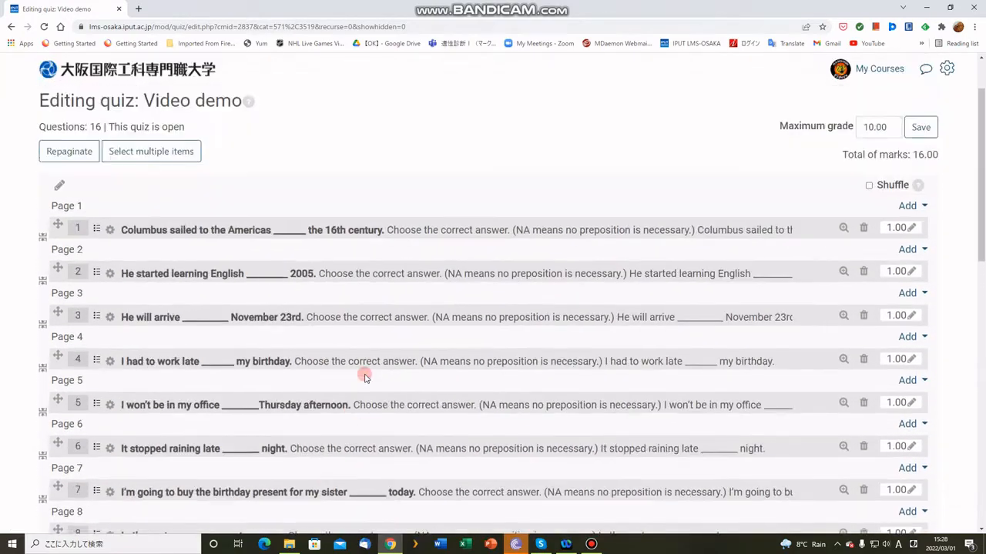
# Step: Repaginate the quiz with 16 questions per page
pyautogui.click(80, 225)
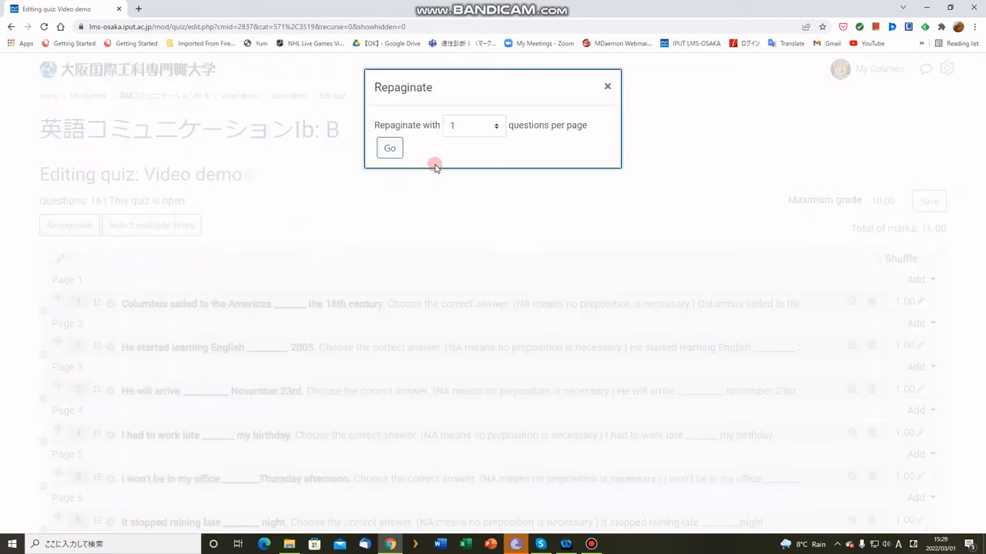
pyautogui.click(496, 129)
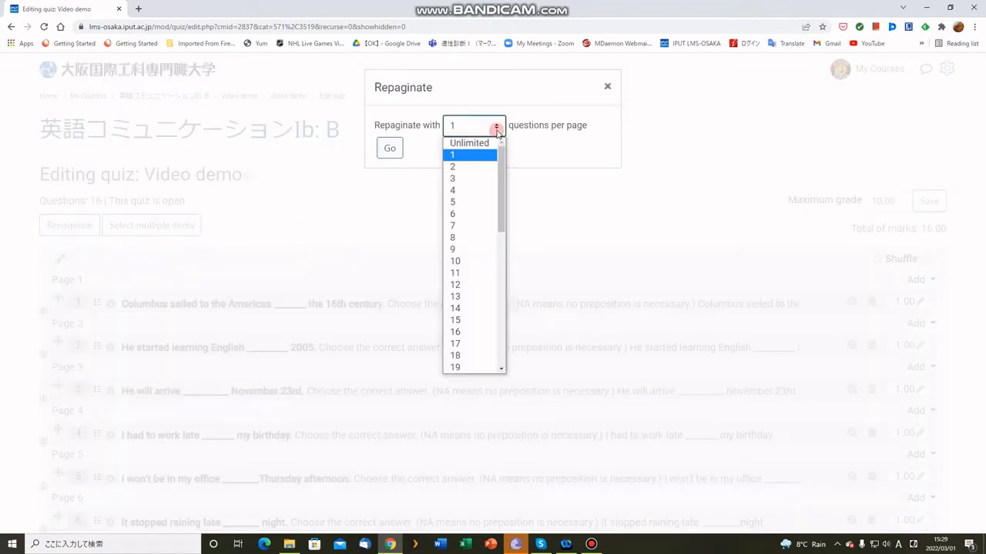
pyautogui.click(478, 331)
pyautogui.click(390, 150)
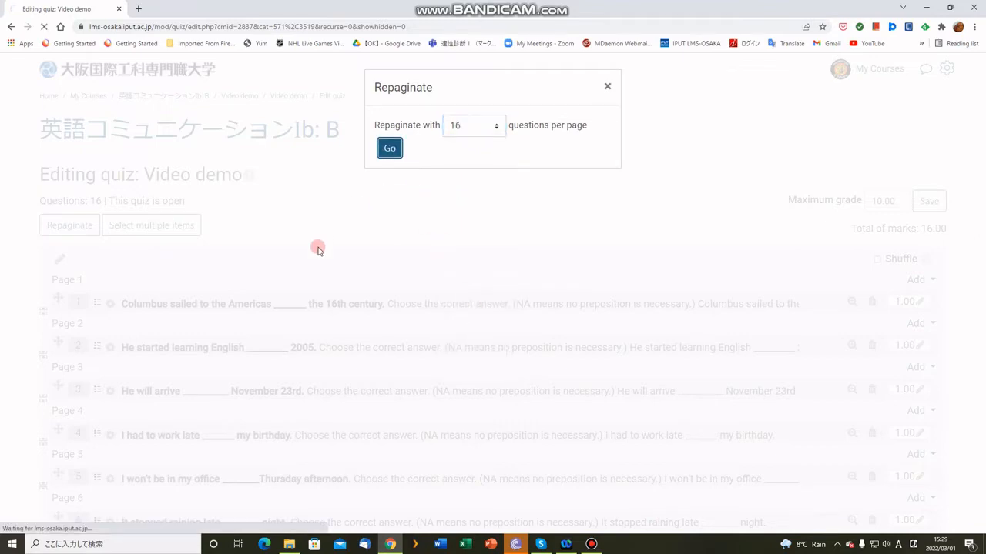
pyautogui.scroll(-3, 323, 254)
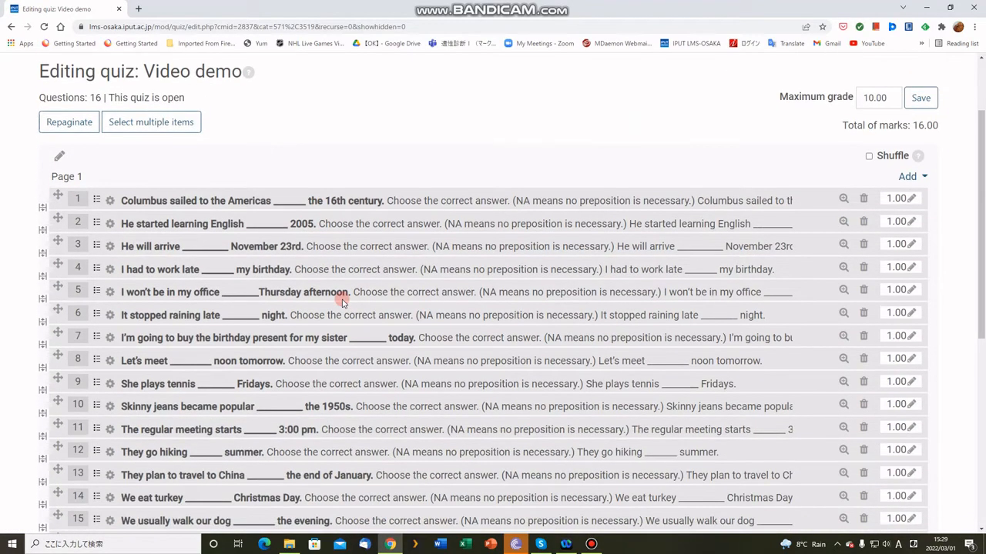
# Step: Add page breaks after questions 4, 8 and 12 to split the quiz into four pages
pyautogui.scroll(3, 341, 302)
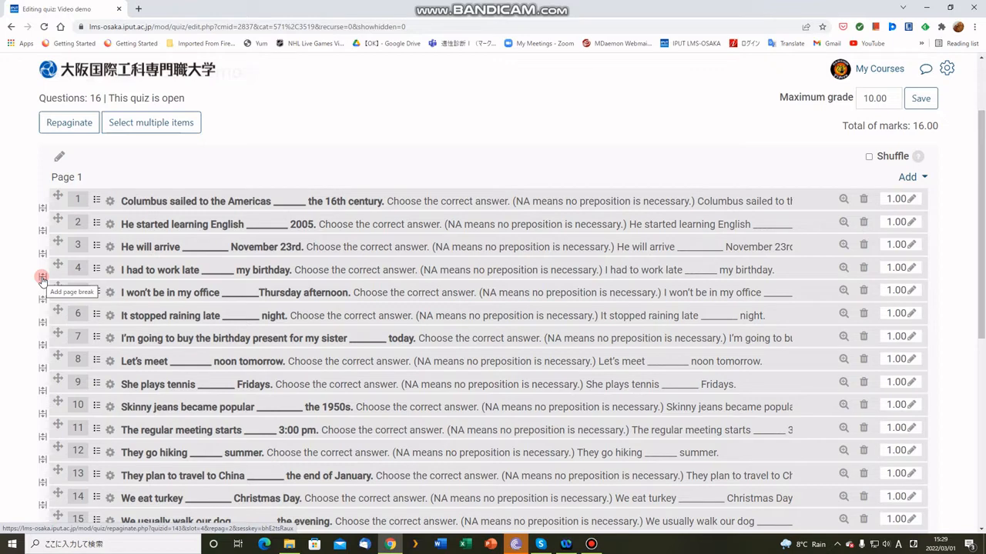
pyautogui.click(42, 277)
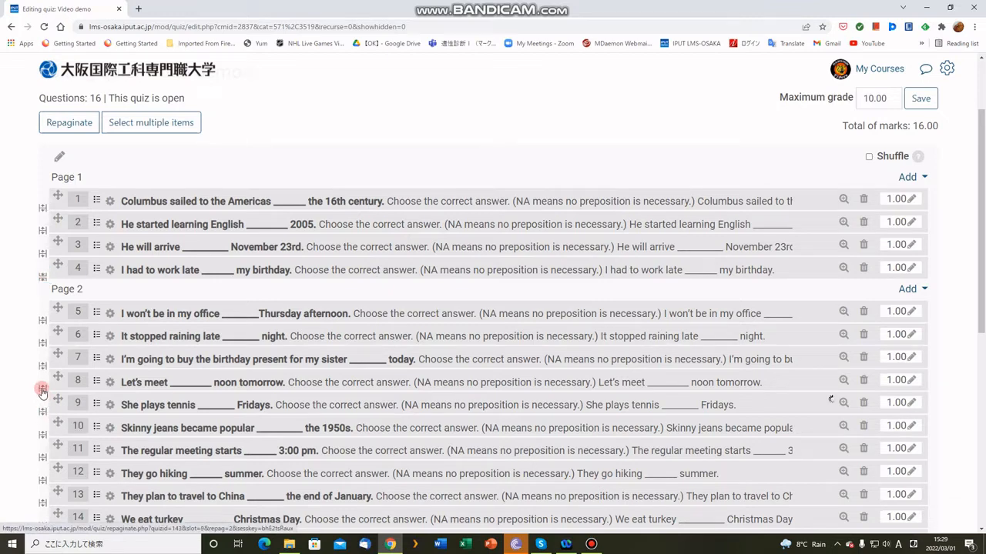
pyautogui.click(43, 389)
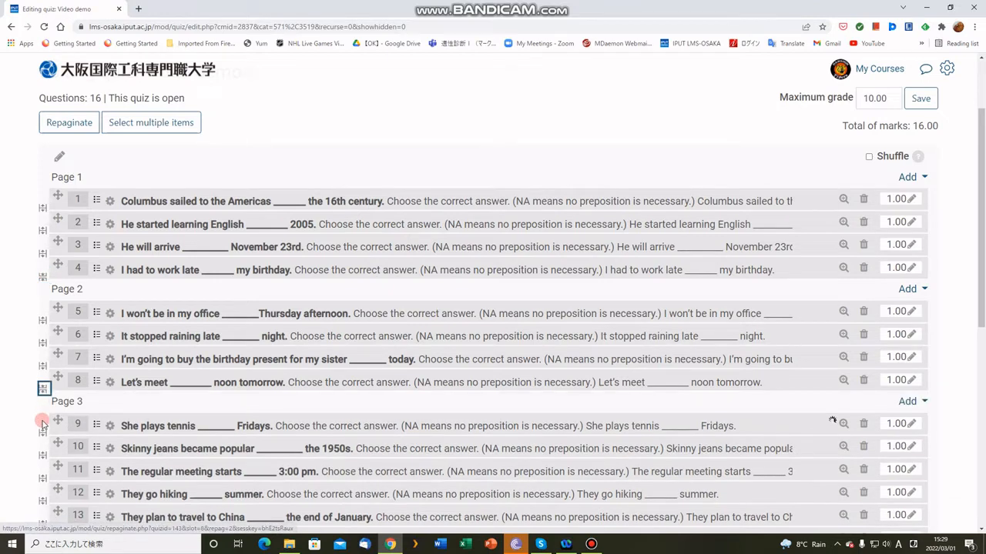
pyautogui.click(44, 501)
pyautogui.scroll(-1, 4, 490)
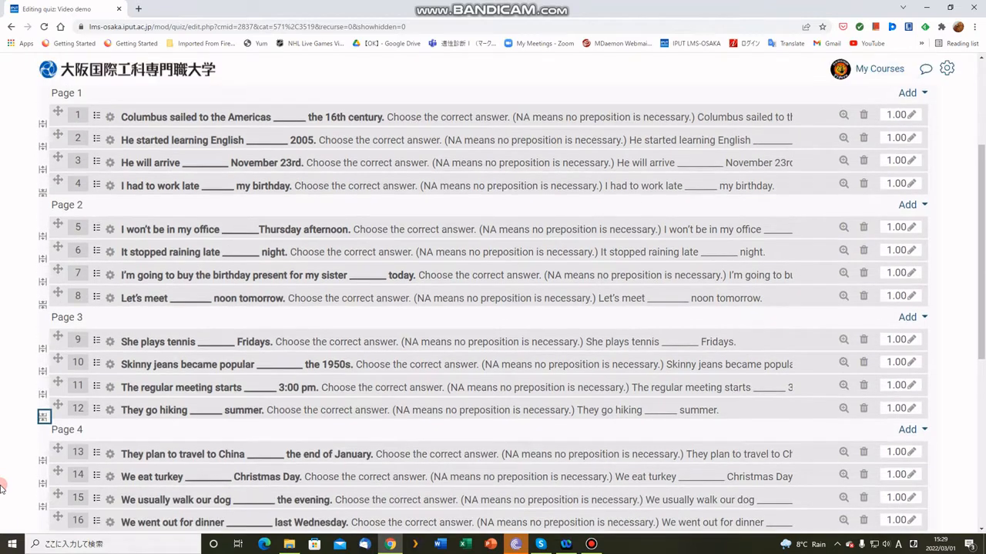
# Step: Move question 4, "I had to work late ___ my birthday", to the first place on page 1
pyautogui.scroll(1, 3, 487)
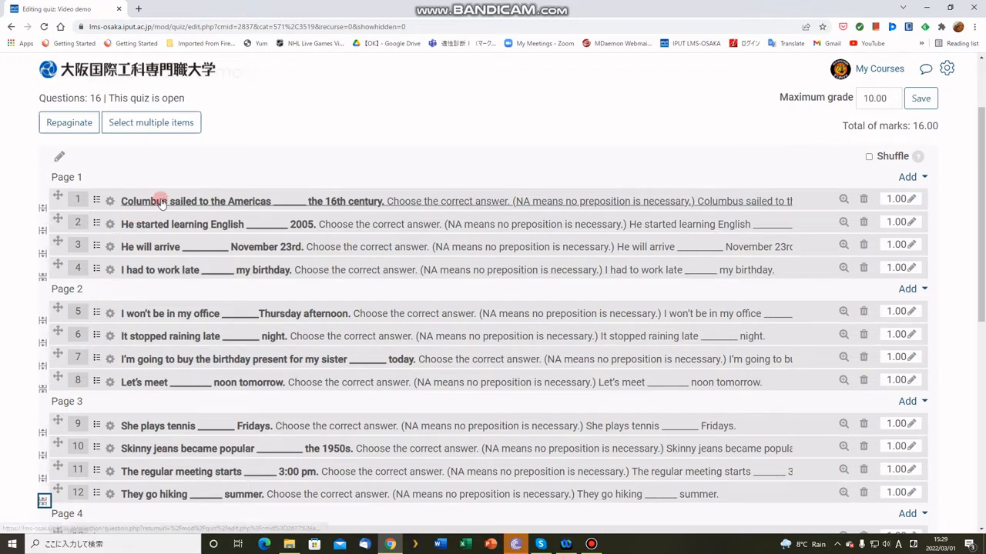
pyautogui.click(57, 264)
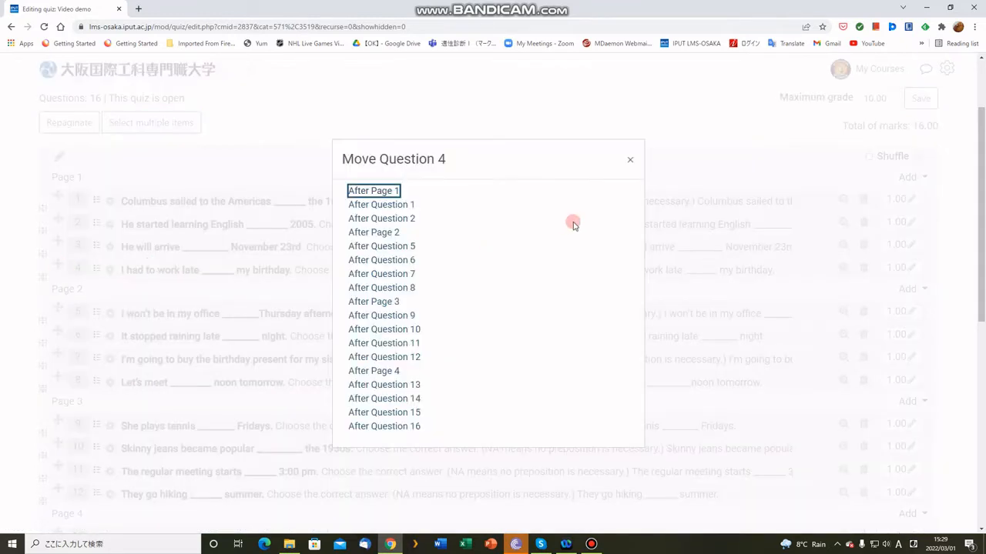
pyautogui.click(628, 164)
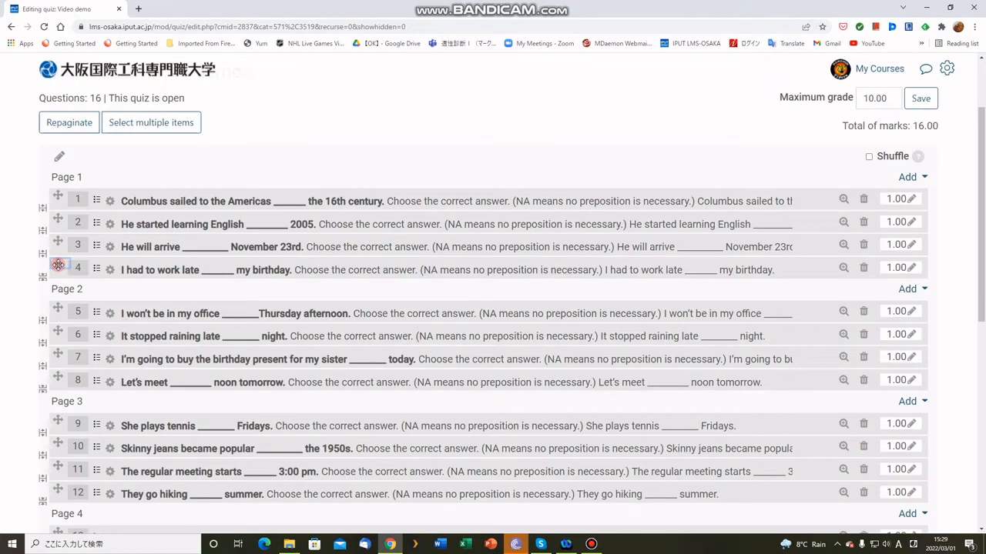
pyautogui.moveTo(58, 264); pyautogui.dragTo(57, 198)
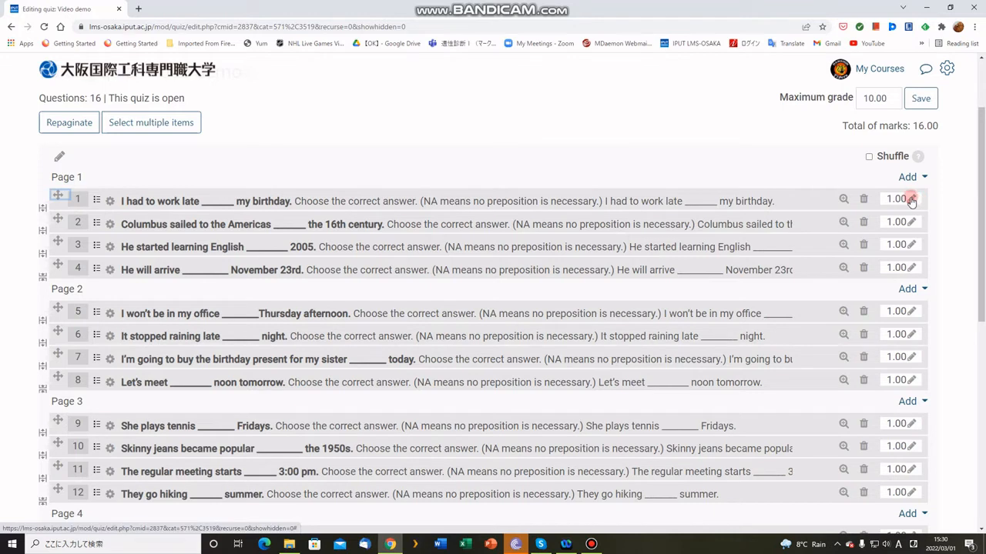
# Step: Set the mark of the first question, "I had to work late ___ my birthday", to 2
pyautogui.click(911, 199)
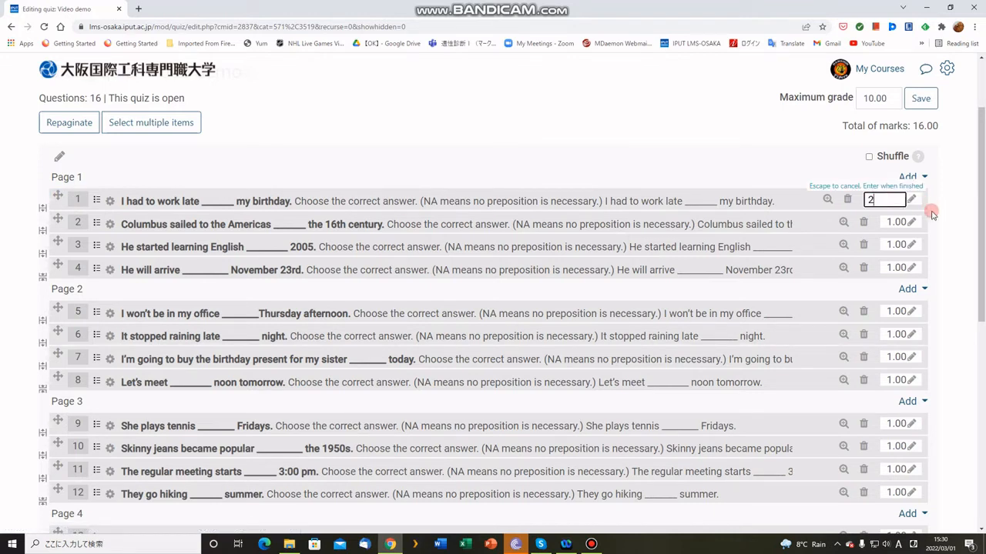
pyautogui.press('Return')
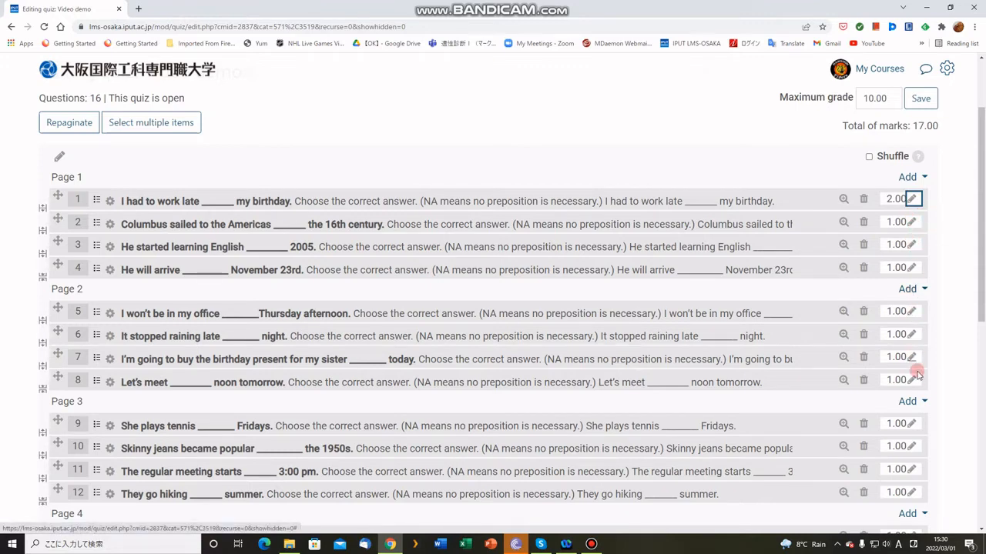
pyautogui.scroll(-1, 917, 377)
pyautogui.scroll(-2, 916, 377)
# Step: Set the quiz's maximum grade to 17.00 and save it
pyautogui.scroll(4, 922, 370)
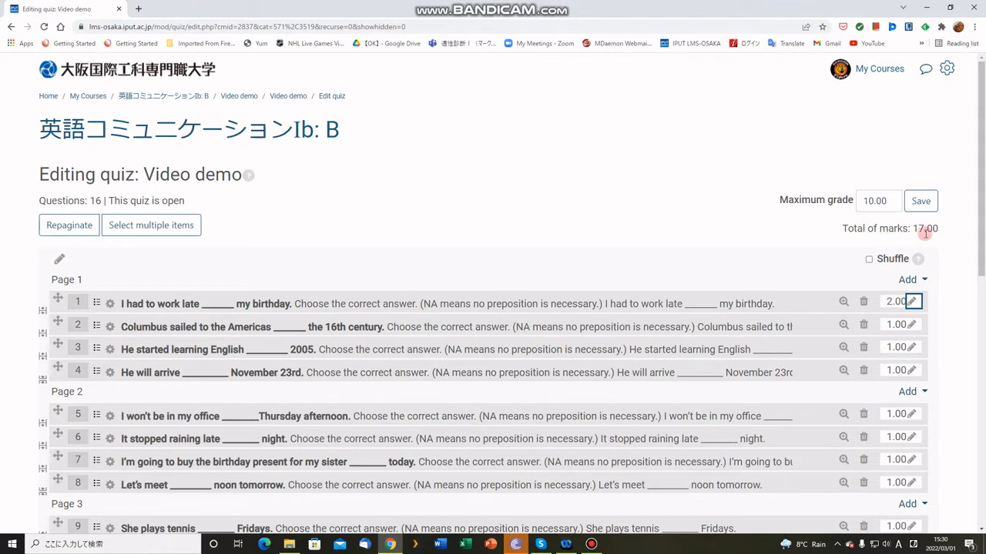
pyautogui.click(873, 200)
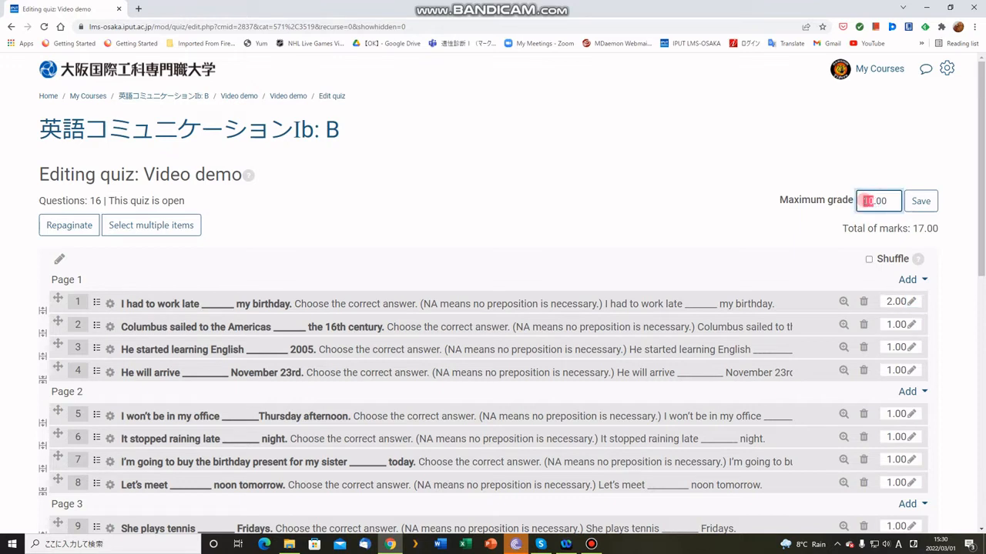
pyautogui.write('17')
pyautogui.click(921, 202)
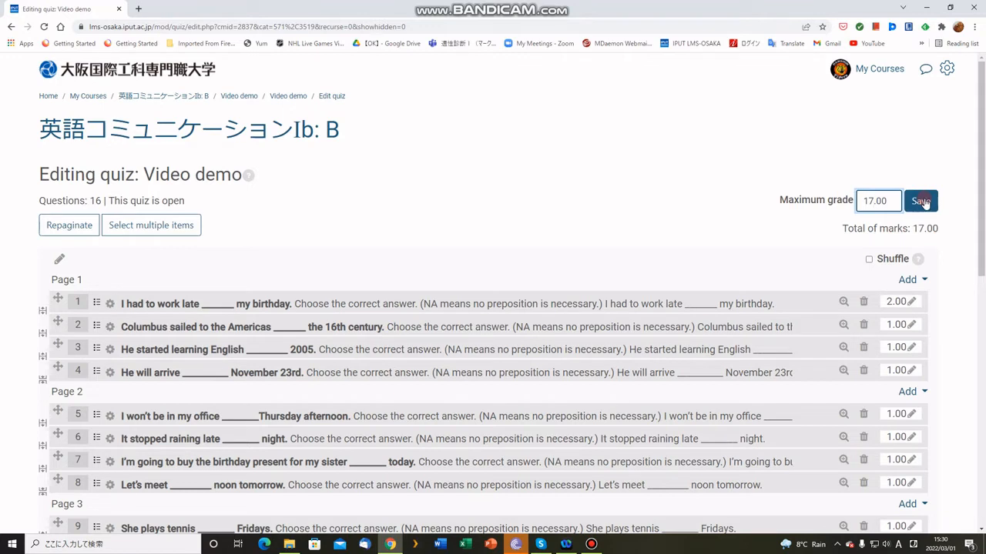
pyautogui.click(921, 202)
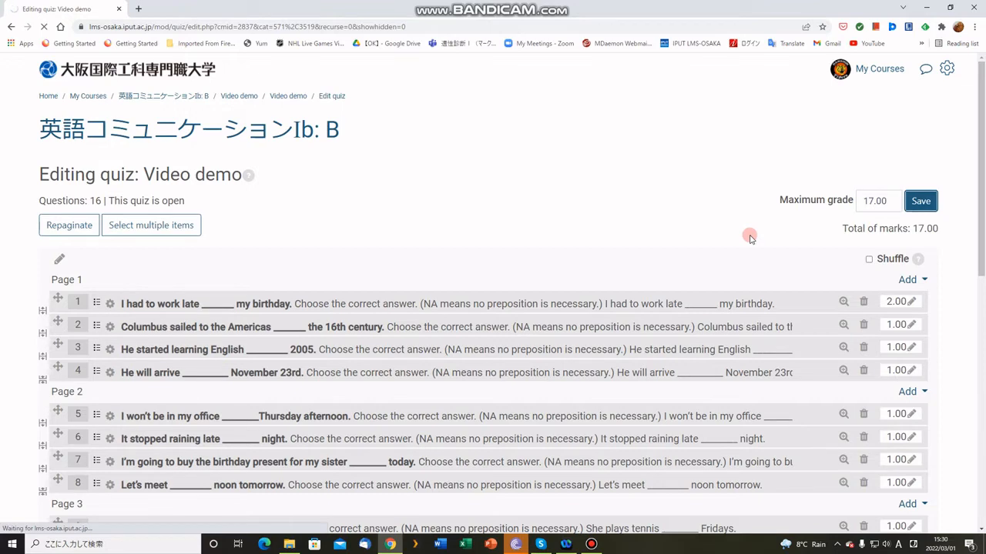
# Step: Review the edited question list and return to the Video demo quiz's main page
pyautogui.scroll(-1, 750, 238)
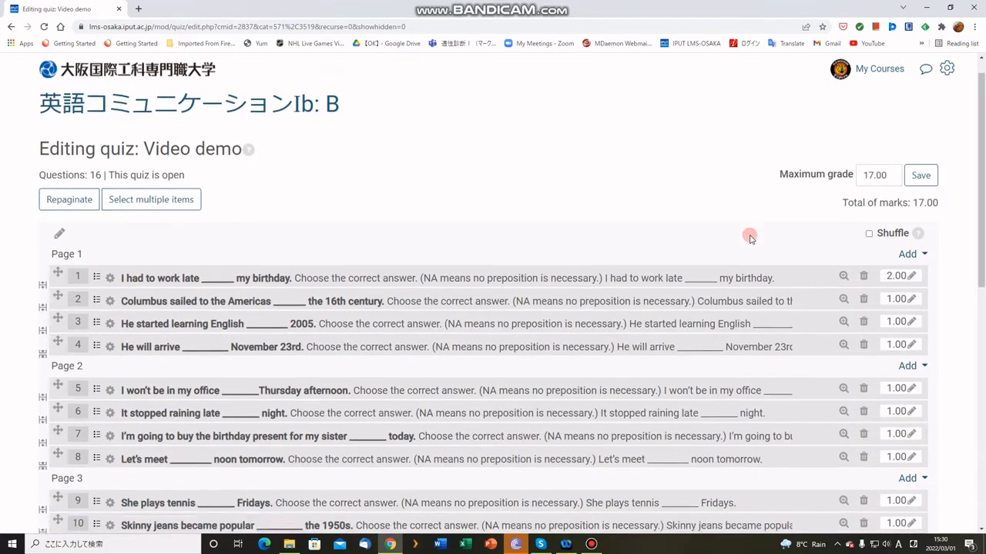
pyautogui.scroll(-1, 750, 239)
pyautogui.scroll(-3, 750, 238)
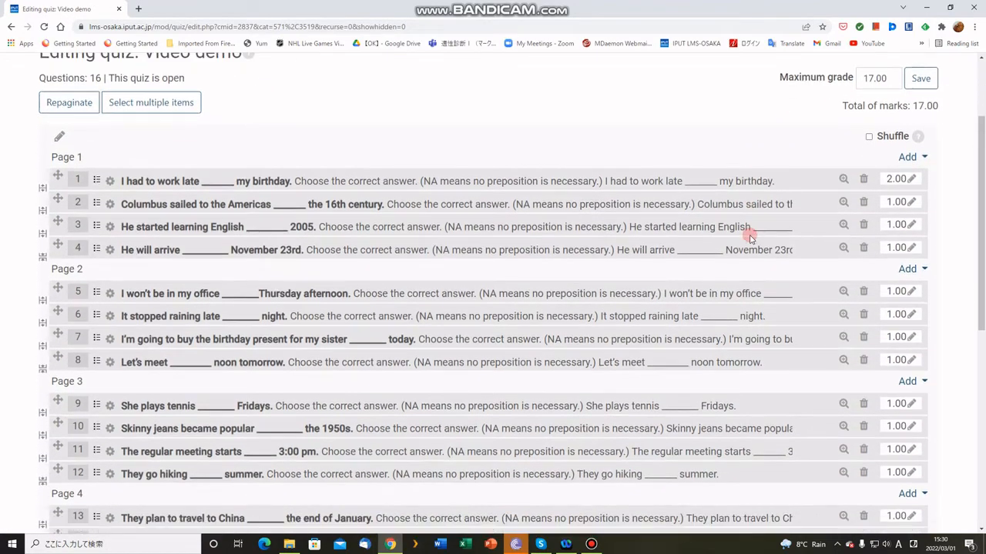
pyautogui.scroll(3, 750, 238)
pyautogui.scroll(2, 750, 238)
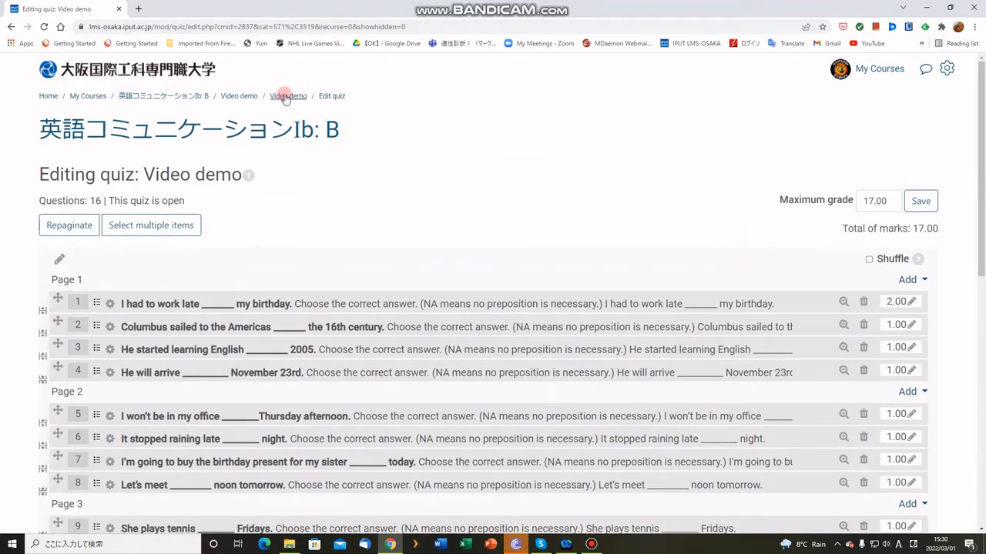
pyautogui.click(286, 97)
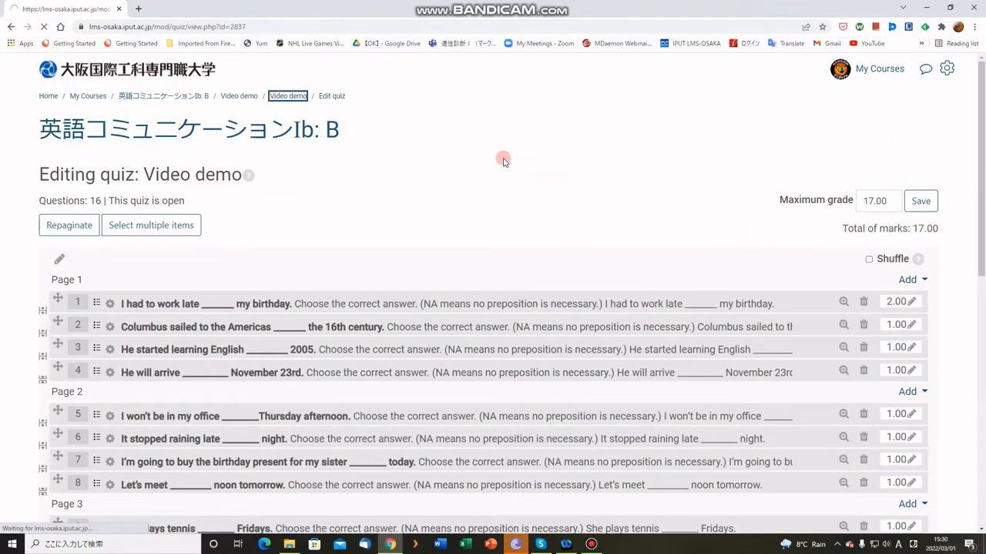
# Step: Start a preview of the Video demo quiz and look through the questions on its first page
pyautogui.scroll(-1, 493, 225)
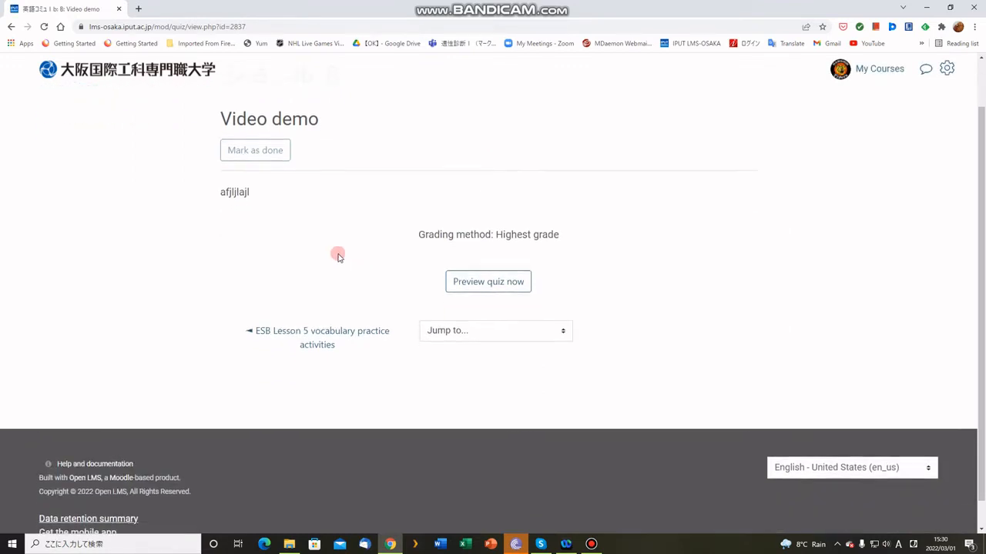
pyautogui.scroll(-1, 400, 254)
pyautogui.click(480, 257)
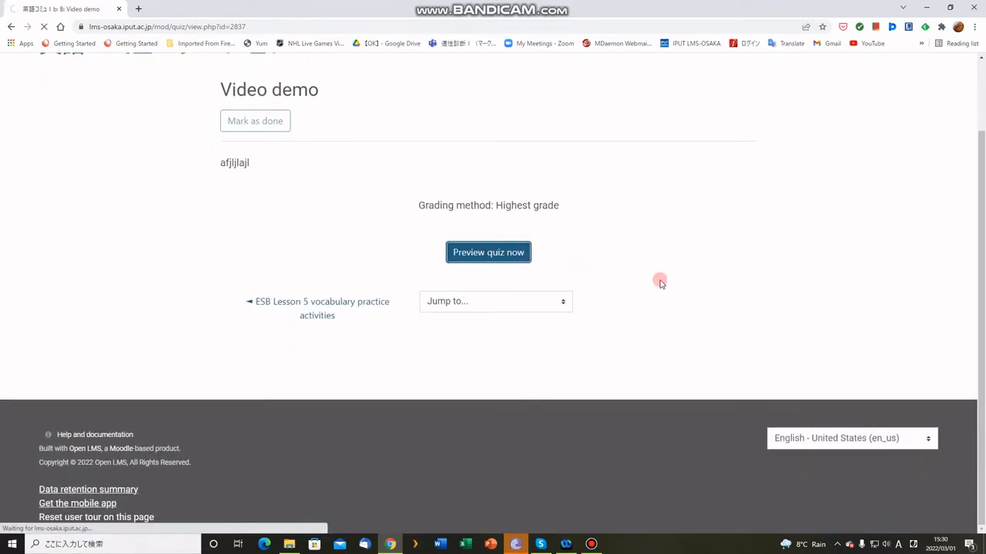
pyautogui.scroll(-1, 672, 285)
pyautogui.scroll(-4, 165, 284)
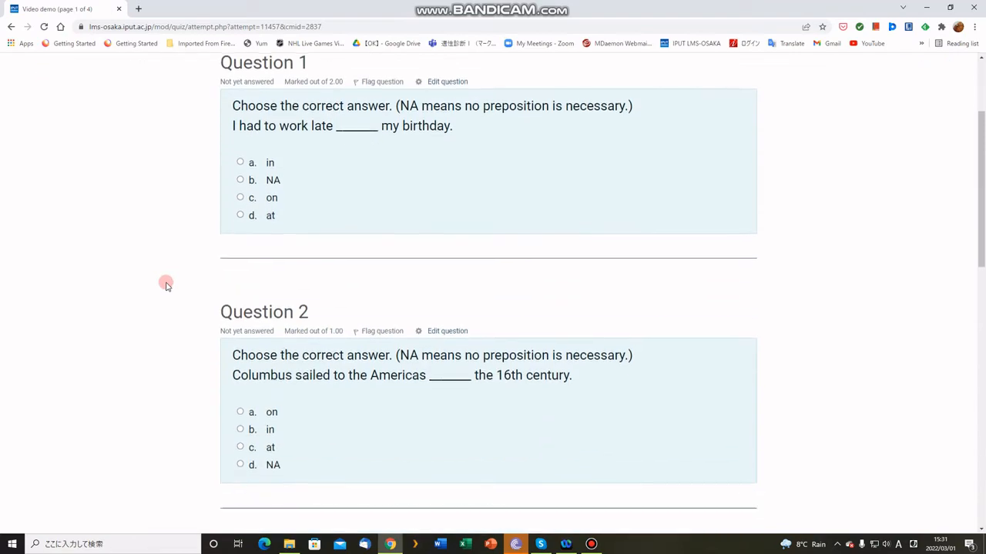
pyautogui.scroll(-7, 166, 285)
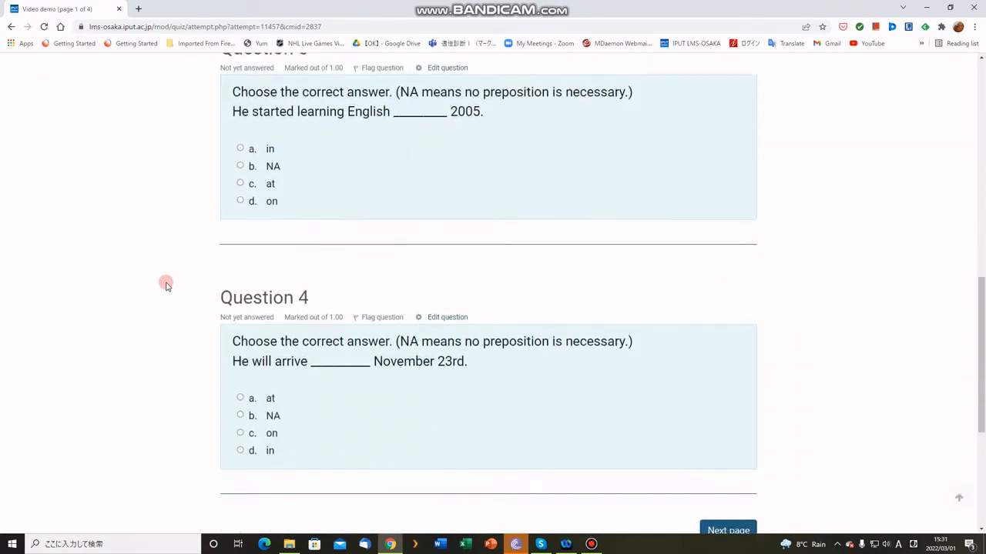
pyautogui.scroll(-2, 165, 284)
pyautogui.scroll(2, 165, 284)
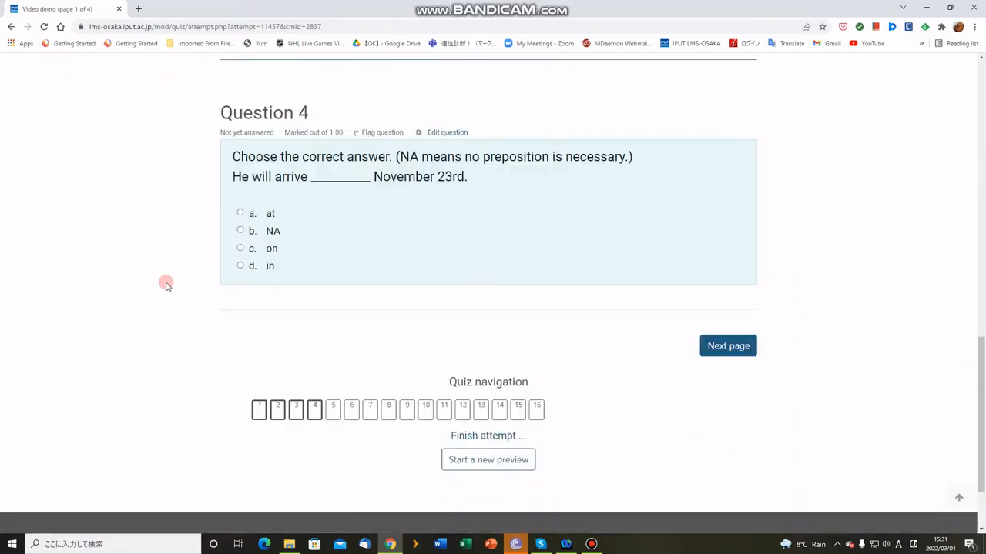
pyautogui.scroll(-2, 165, 283)
# Step: Go to question 5 in the quiz preview and look through the questions on that page
pyautogui.click(333, 311)
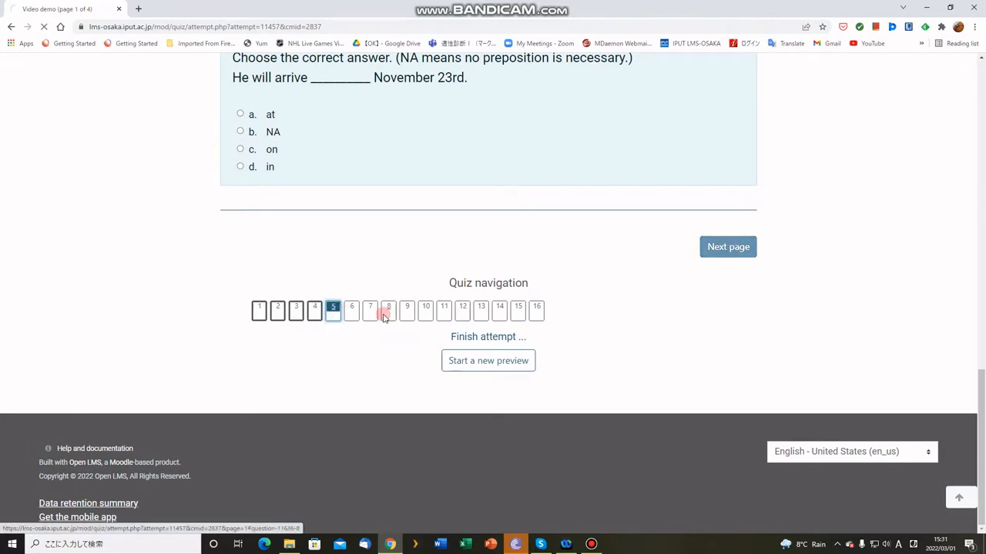
pyautogui.scroll(-5, 364, 289)
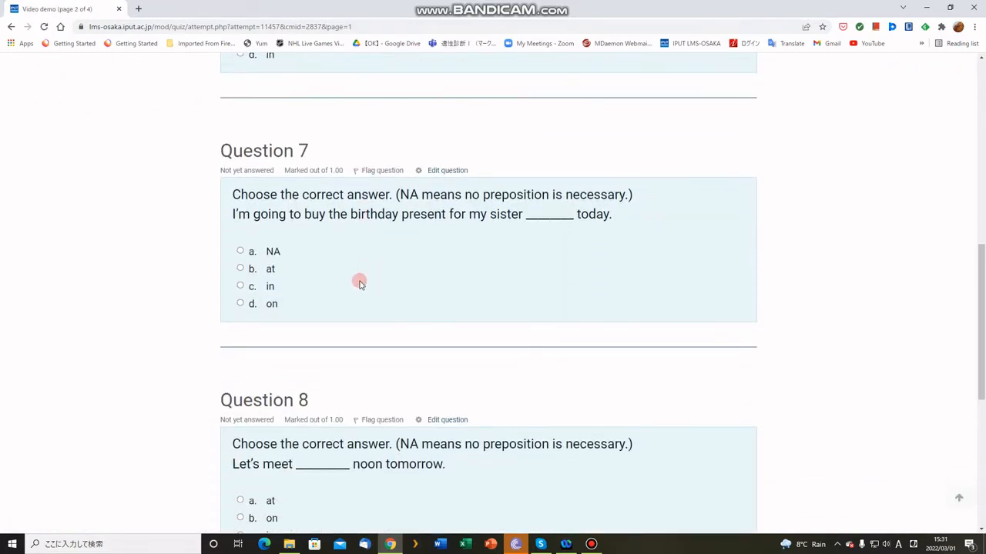
pyautogui.scroll(6, 359, 280)
pyautogui.scroll(1, 359, 275)
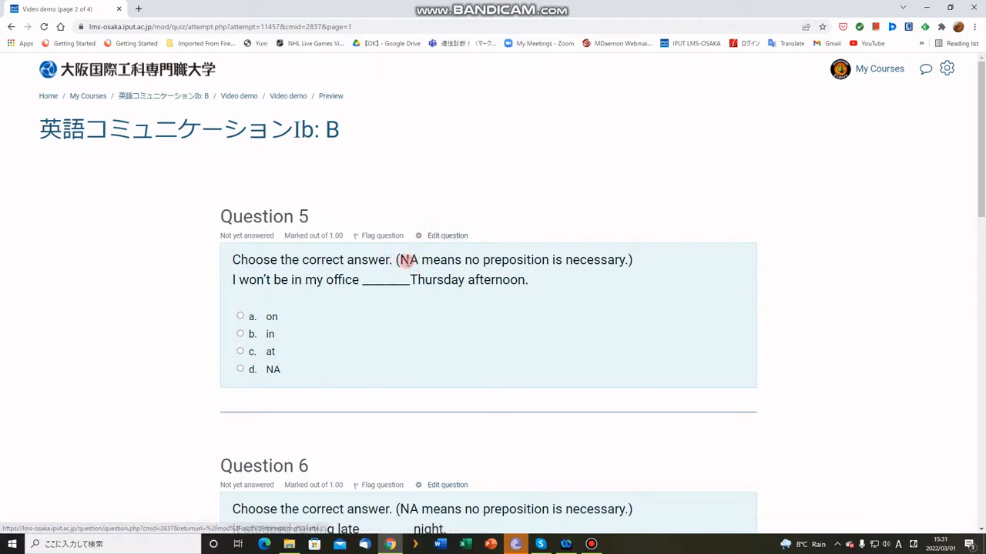
# Step: Edit question 5 to make "(NA means no preposition is necessary.)" bold in the question text, and save the changes
pyautogui.click(443, 235)
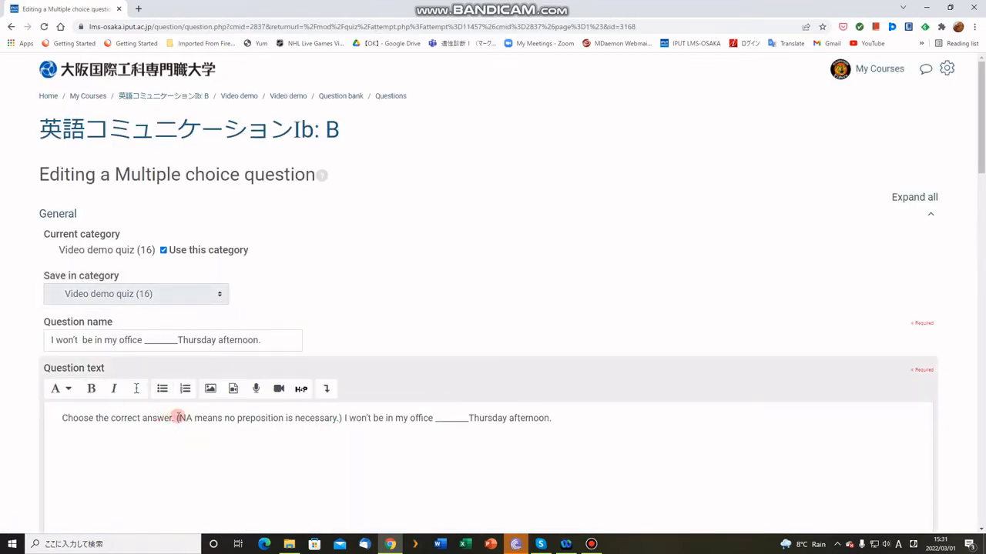
pyautogui.moveTo(176, 418); pyautogui.dragTo(331, 413)
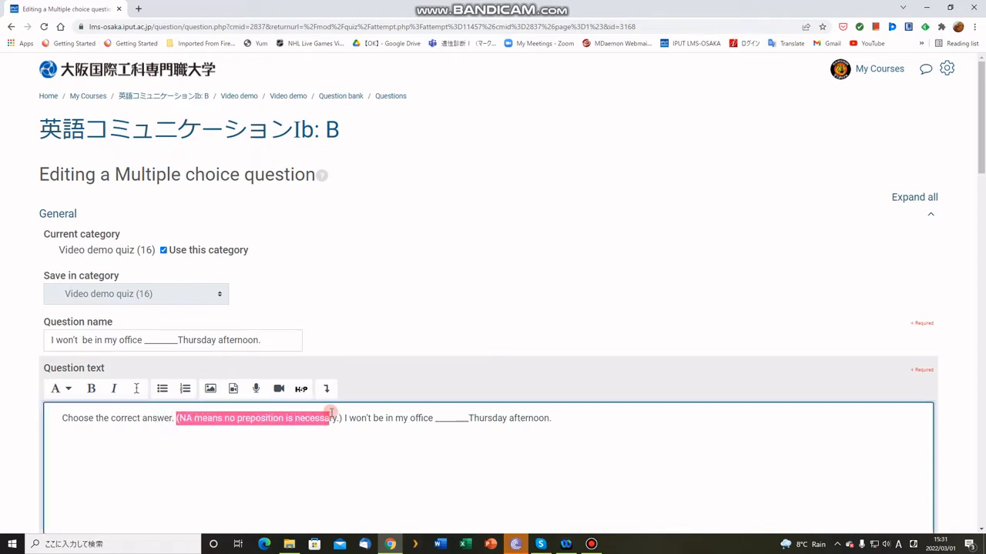
pyautogui.click(90, 388)
pyautogui.scroll(-2, 360, 448)
pyautogui.scroll(-12, 360, 448)
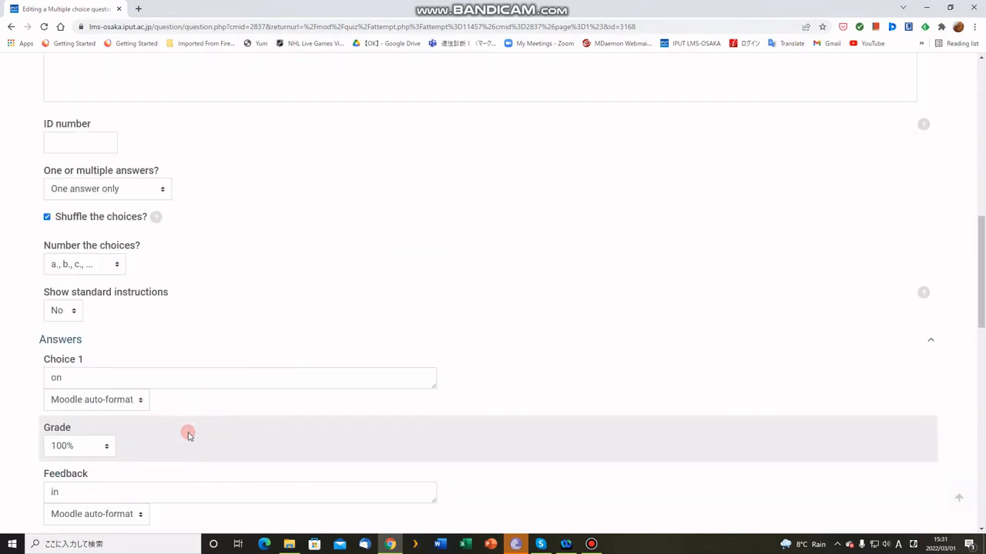
pyautogui.scroll(-5, 188, 436)
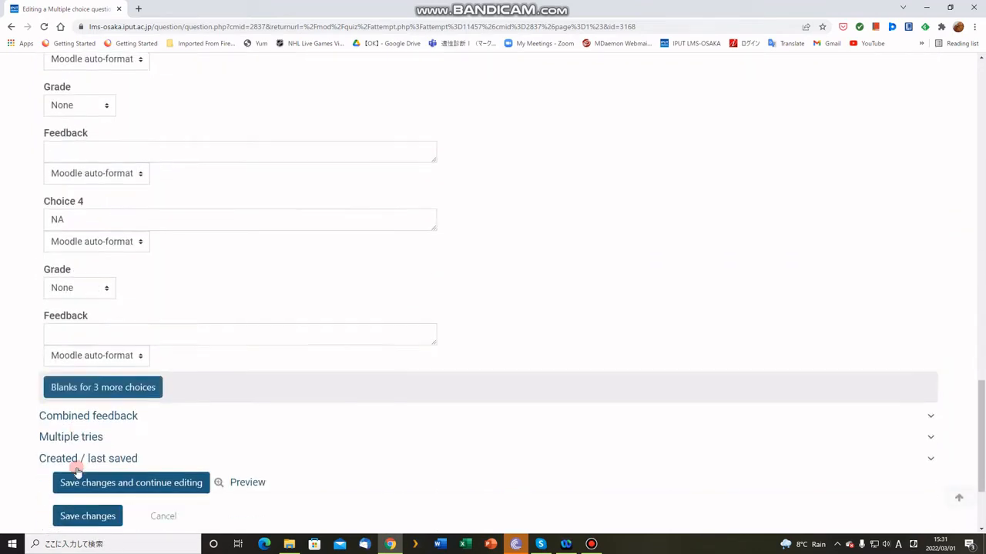
pyautogui.click(77, 402)
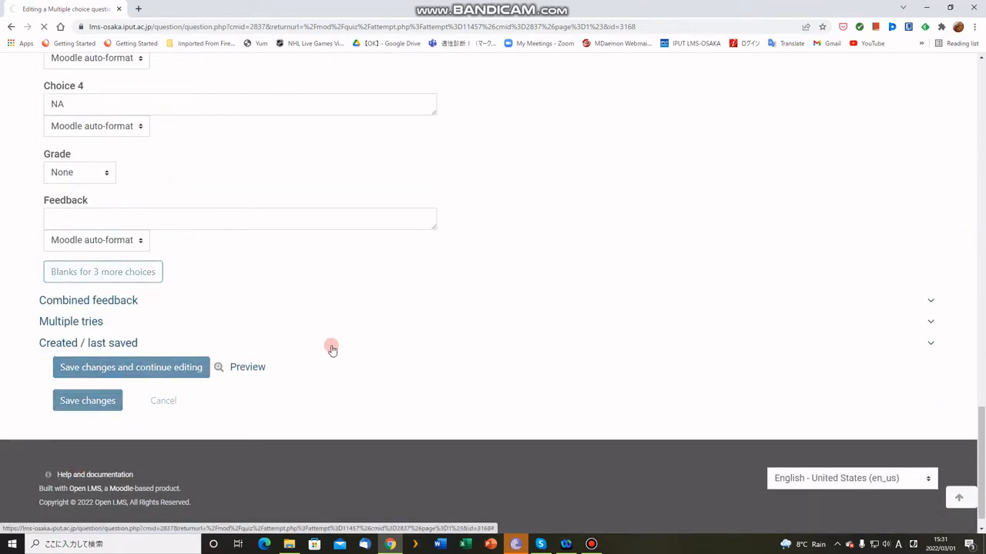
# Step: Reopen question 5 for editing and move the sentence "I won't be in my office ___Thursday afternoon." onto its own line
pyautogui.scroll(-2, 331, 349)
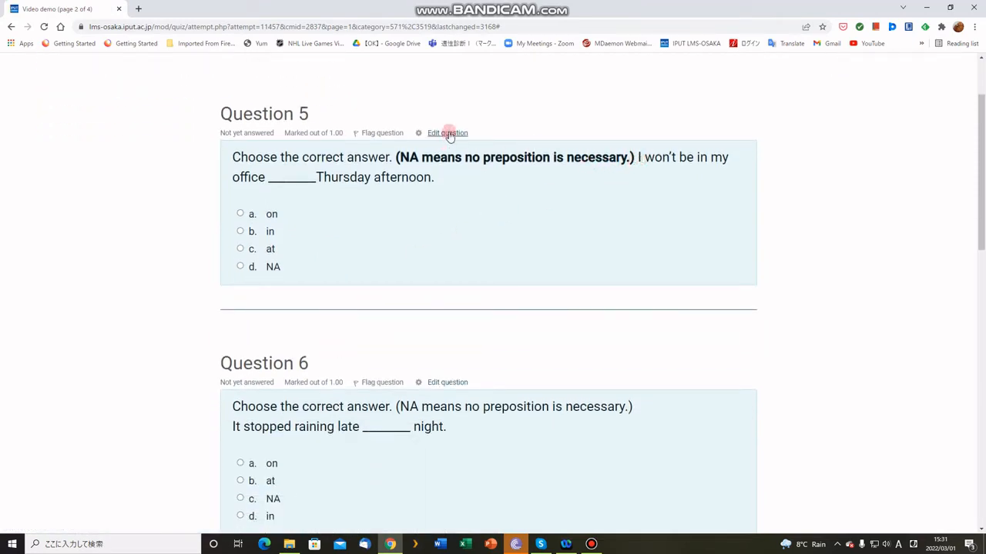
pyautogui.click(447, 133)
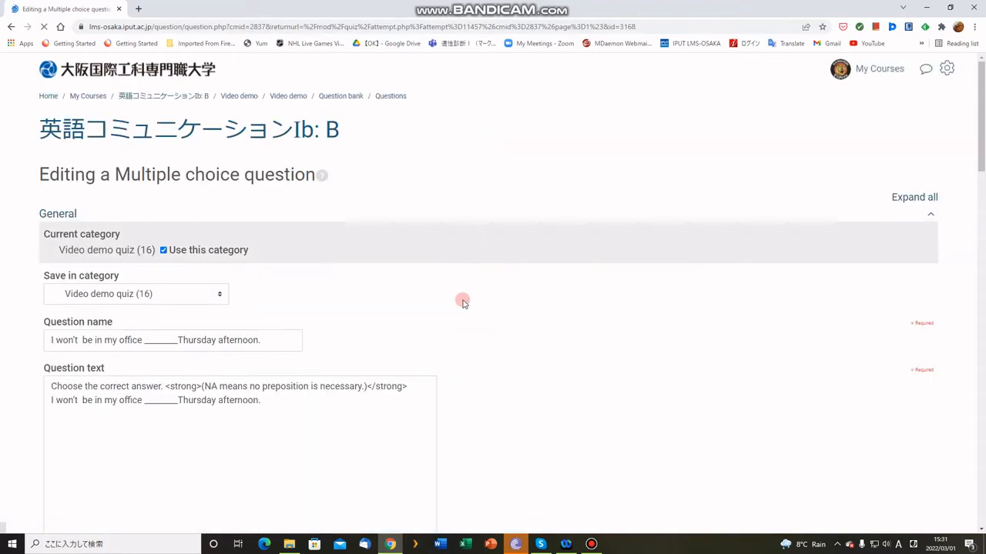
pyautogui.scroll(-2, 462, 302)
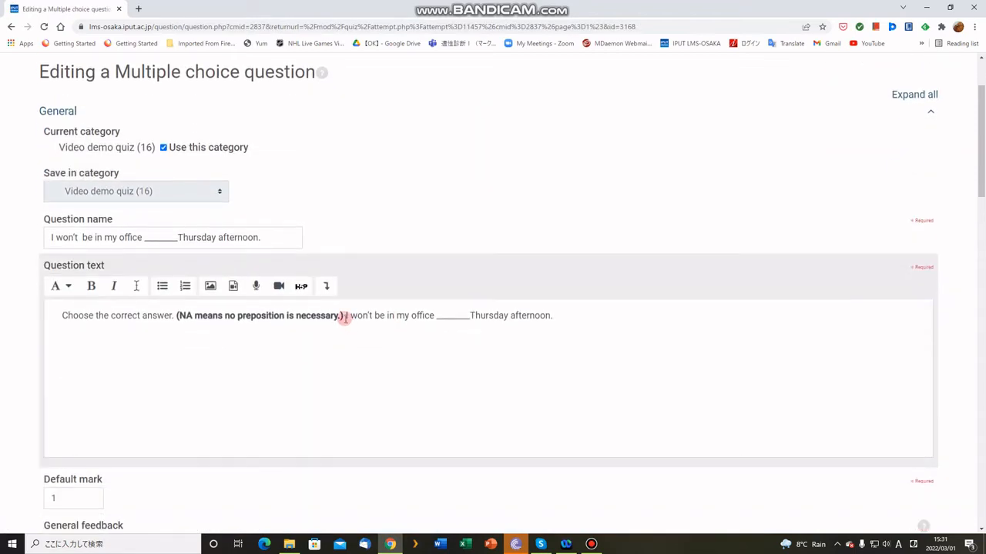
pyautogui.click(345, 318)
pyautogui.press('Return')
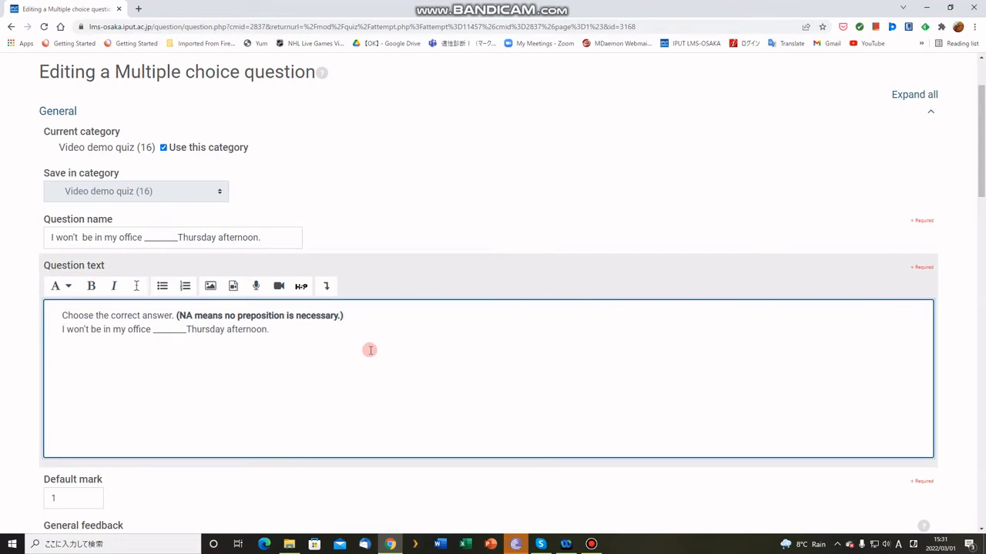
# Step: Set the numbering of question 5's choices to No numbering
pyautogui.scroll(-2, 367, 346)
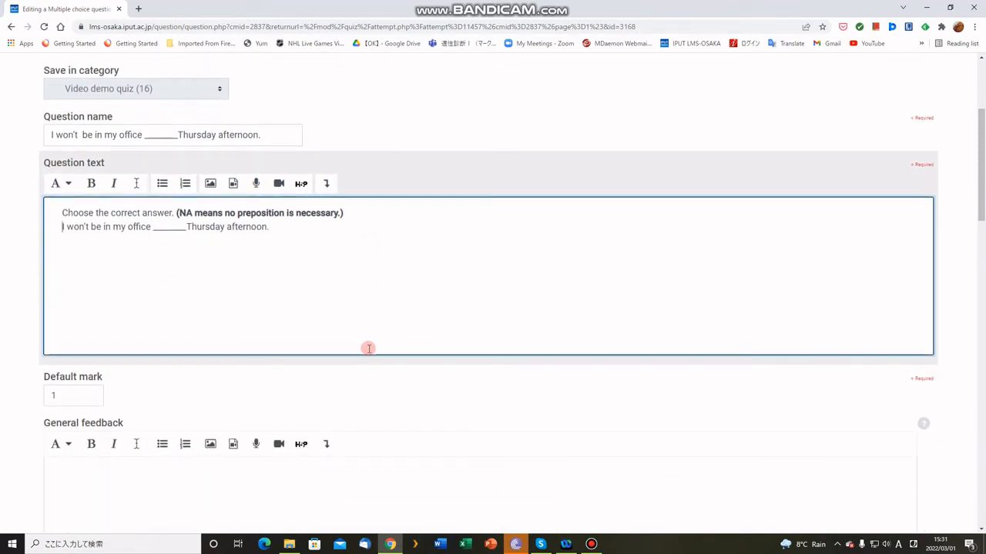
pyautogui.scroll(-7, 369, 349)
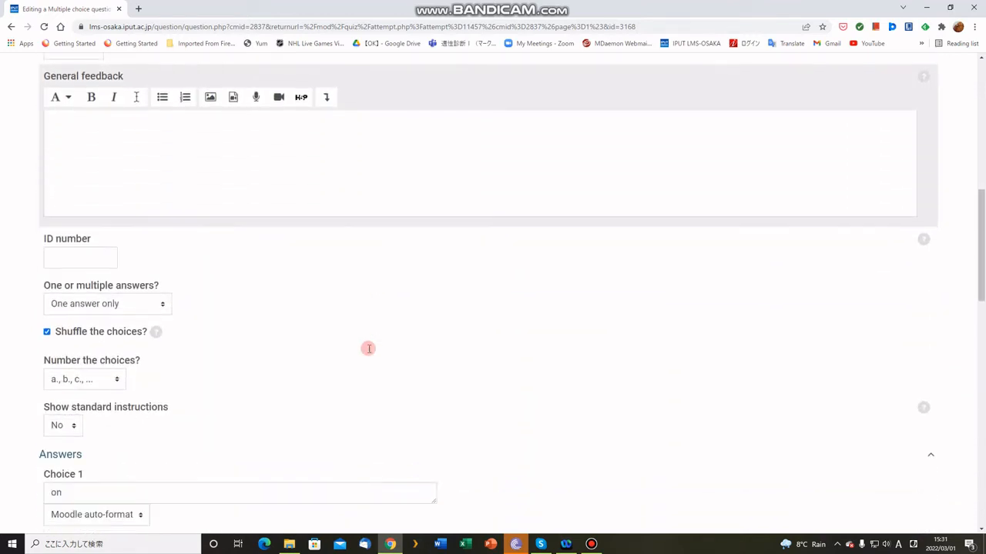
pyautogui.scroll(-2, 369, 349)
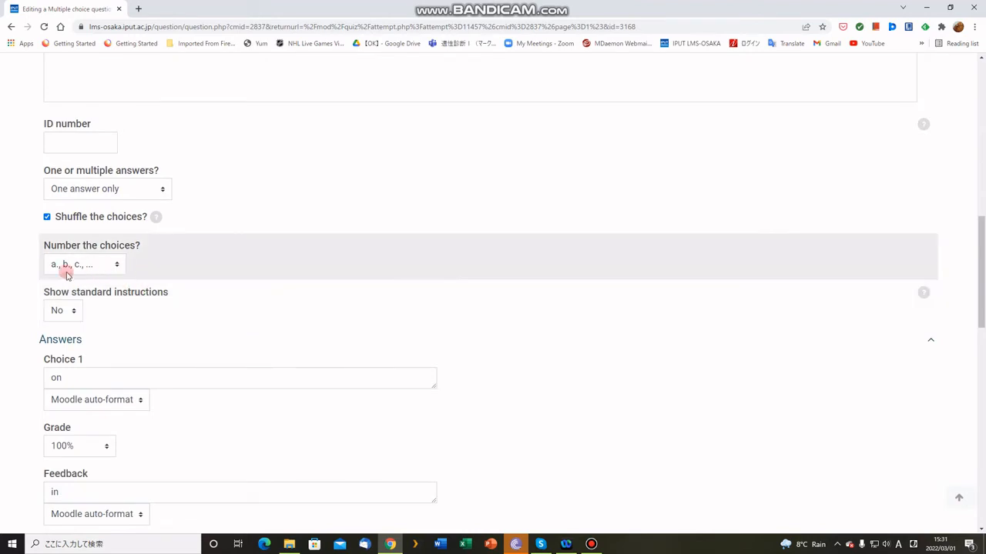
pyautogui.click(117, 266)
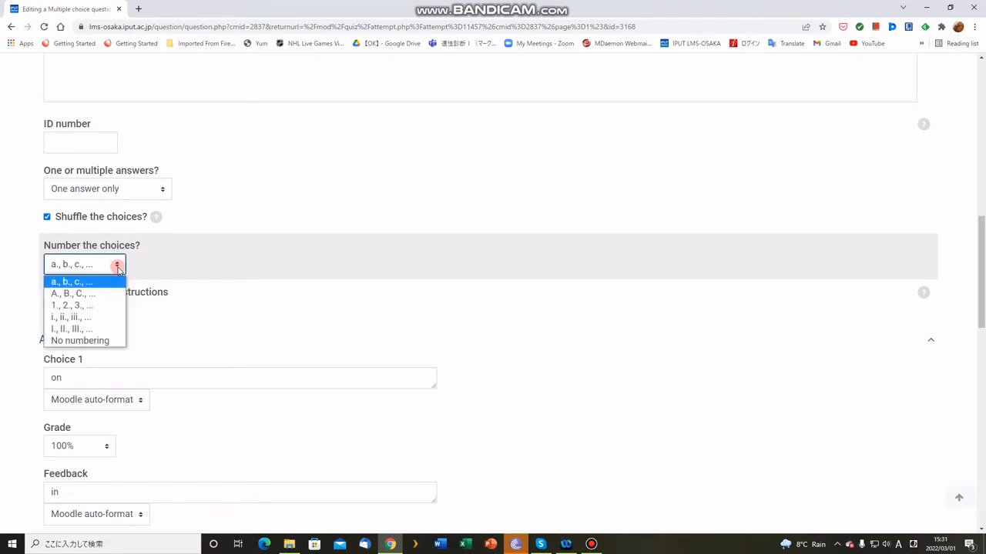
pyautogui.click(98, 343)
# Step: Examine question 5's four answer choices with their grade and feedback settings
pyautogui.scroll(-2, 220, 303)
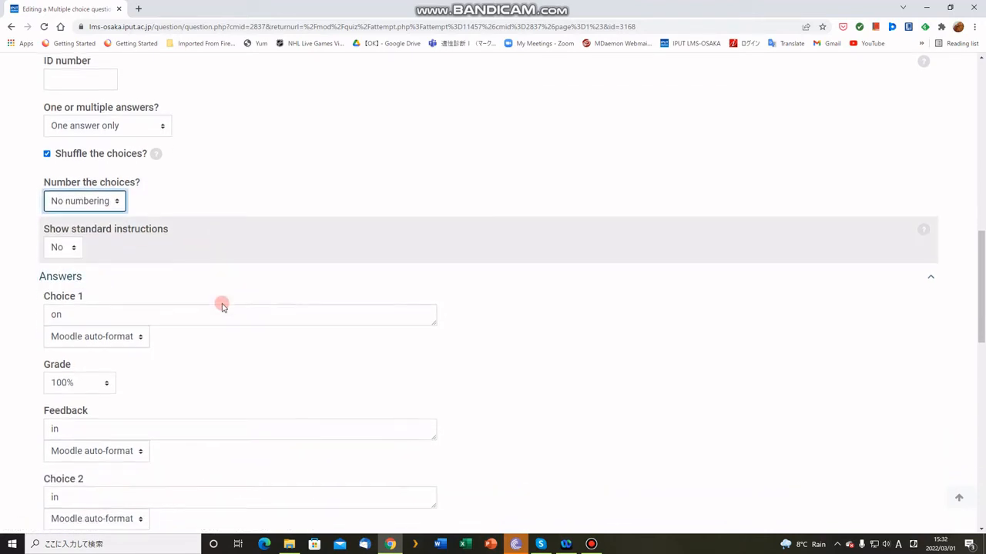
pyautogui.scroll(-2, 223, 303)
pyautogui.scroll(1, 210, 359)
pyautogui.scroll(-2, 211, 361)
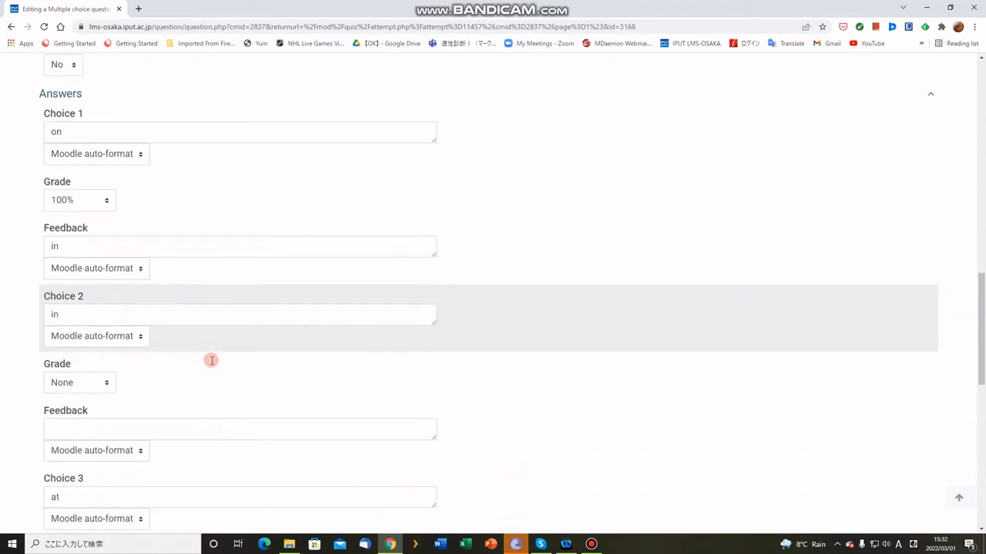
pyautogui.scroll(2, 212, 363)
pyautogui.scroll(-2, 79, 346)
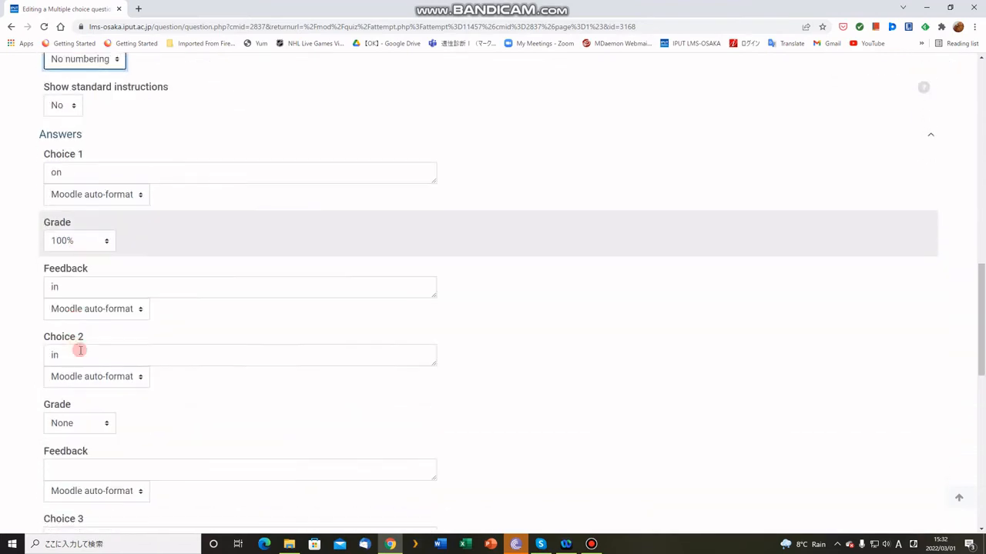
pyautogui.scroll(-3, 221, 368)
pyautogui.scroll(-1, 222, 371)
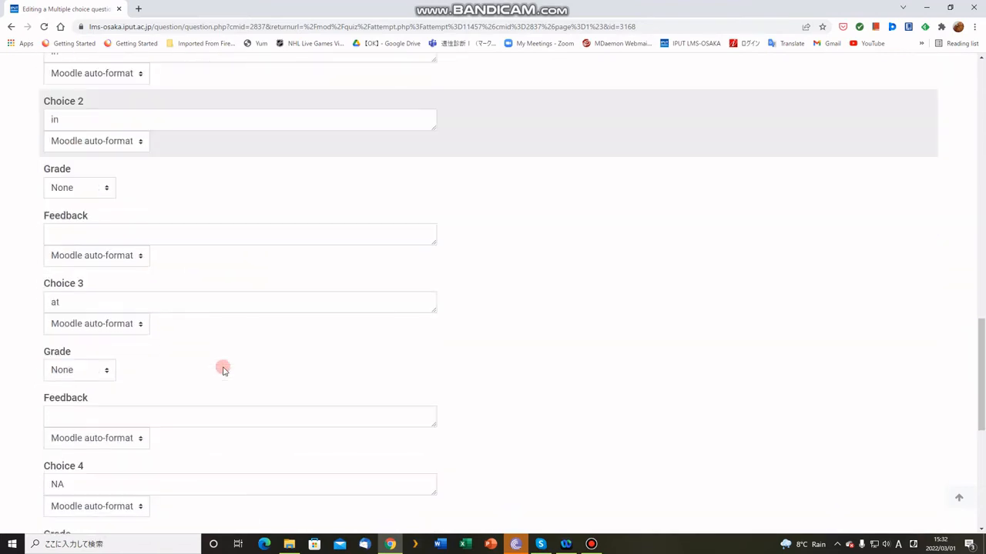
pyautogui.scroll(3, 223, 370)
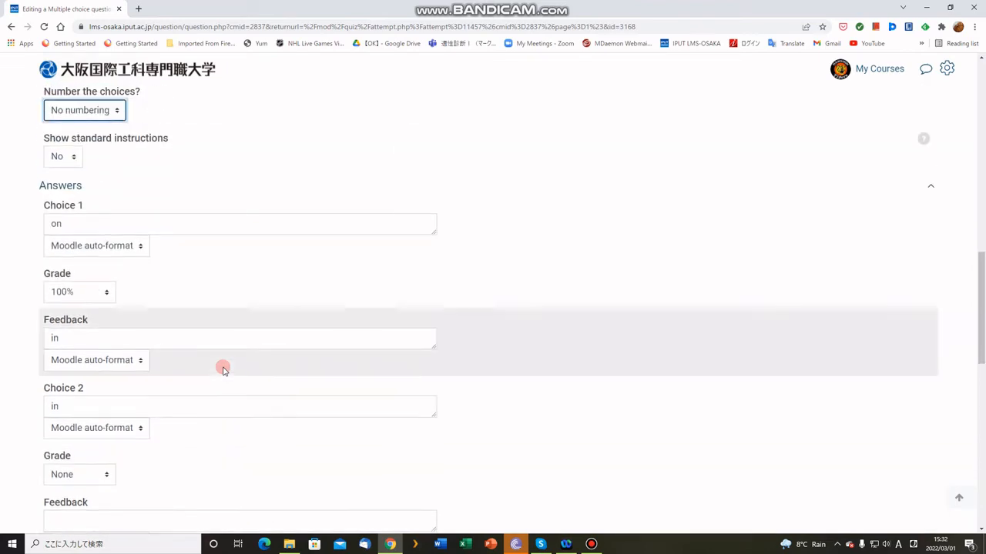
pyautogui.scroll(-1, 223, 368)
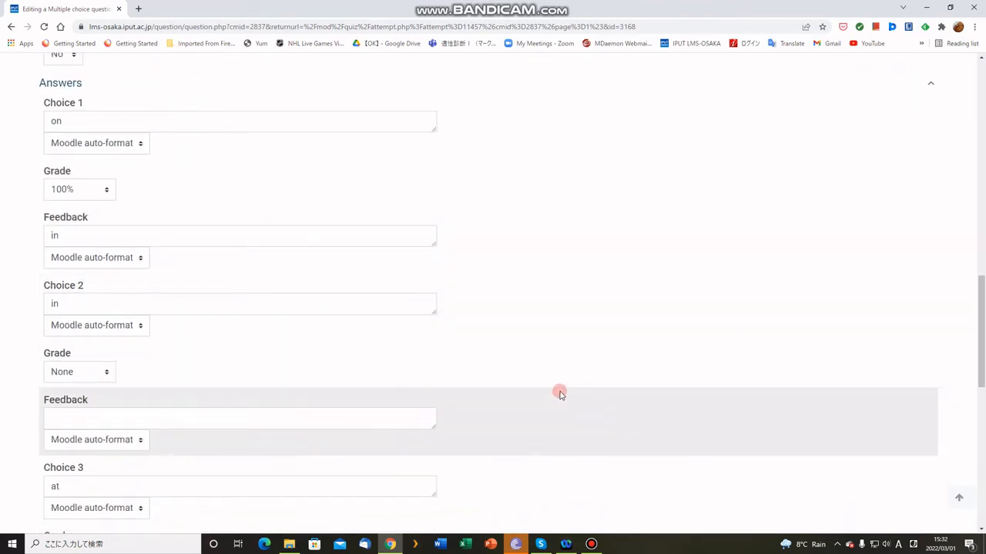
pyautogui.scroll(-1, 539, 384)
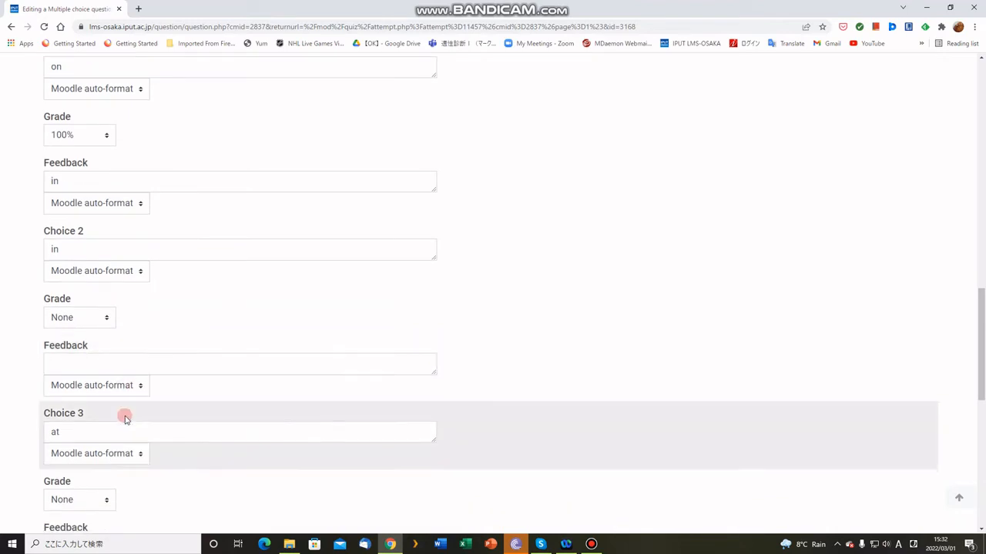
pyautogui.scroll(-1, 146, 424)
pyautogui.scroll(-1, 159, 431)
pyautogui.scroll(-3, 156, 402)
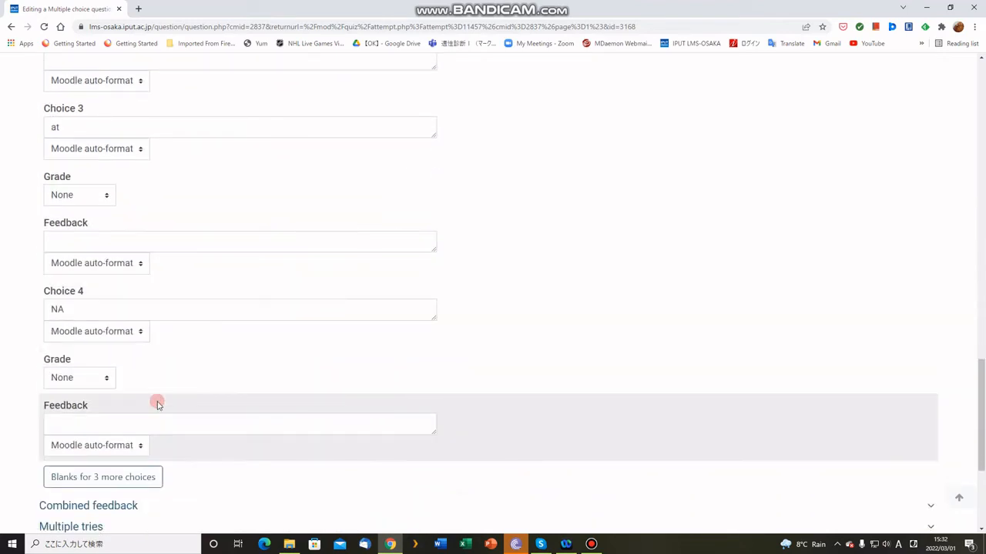
# Step: Add blanks for three more choices to question 5 and look at the new fields below choice 4
pyautogui.click(51, 424)
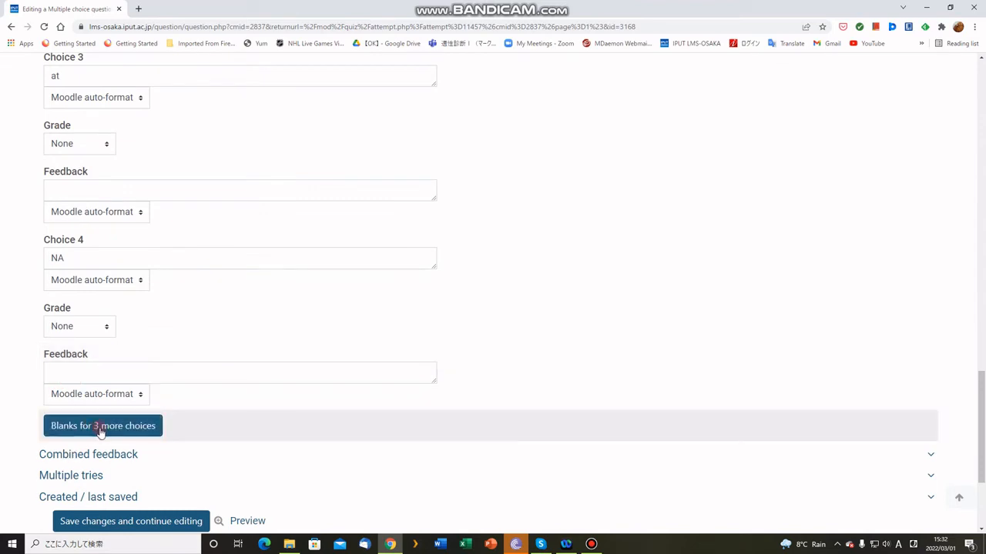
pyautogui.click(102, 428)
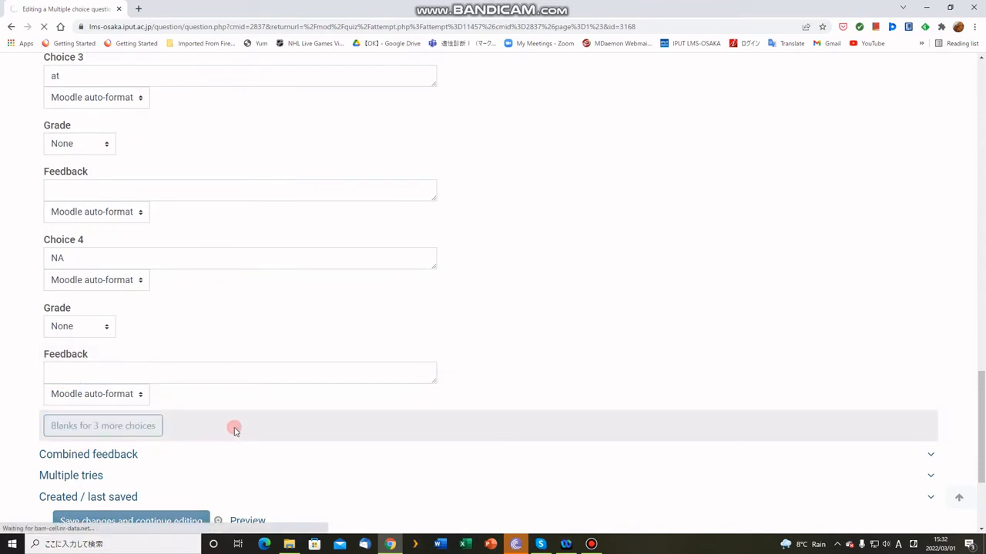
pyautogui.scroll(-8, 236, 427)
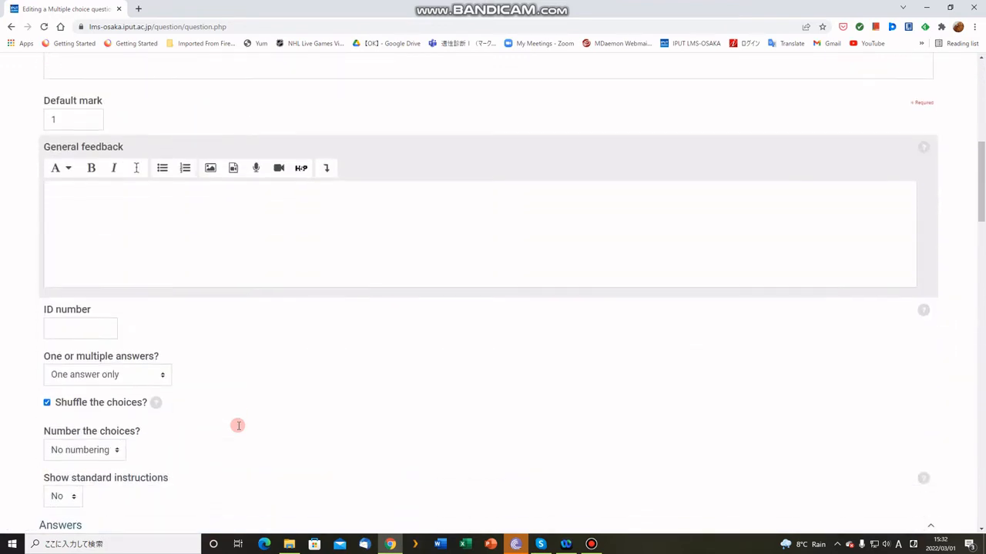
pyautogui.scroll(-15, 238, 426)
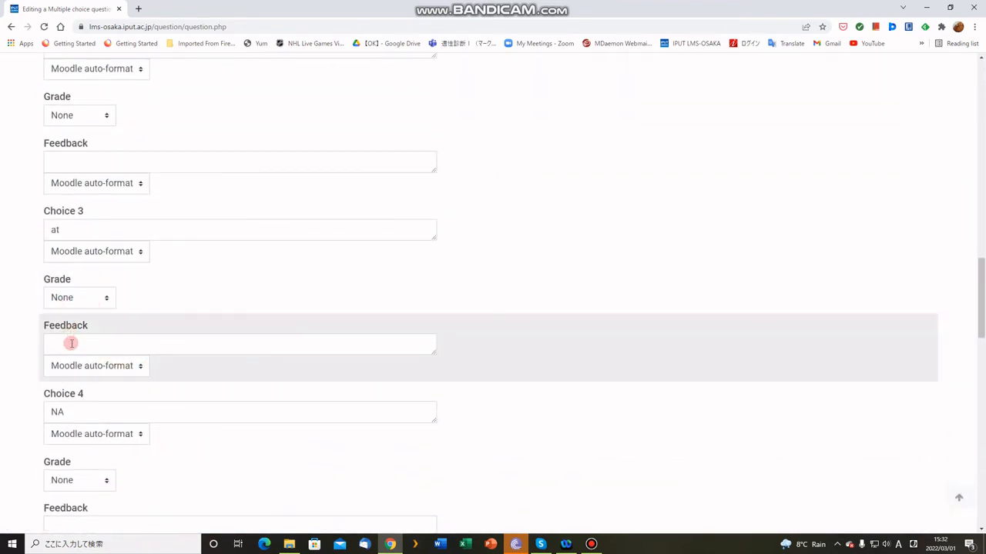
pyautogui.scroll(-2, 128, 354)
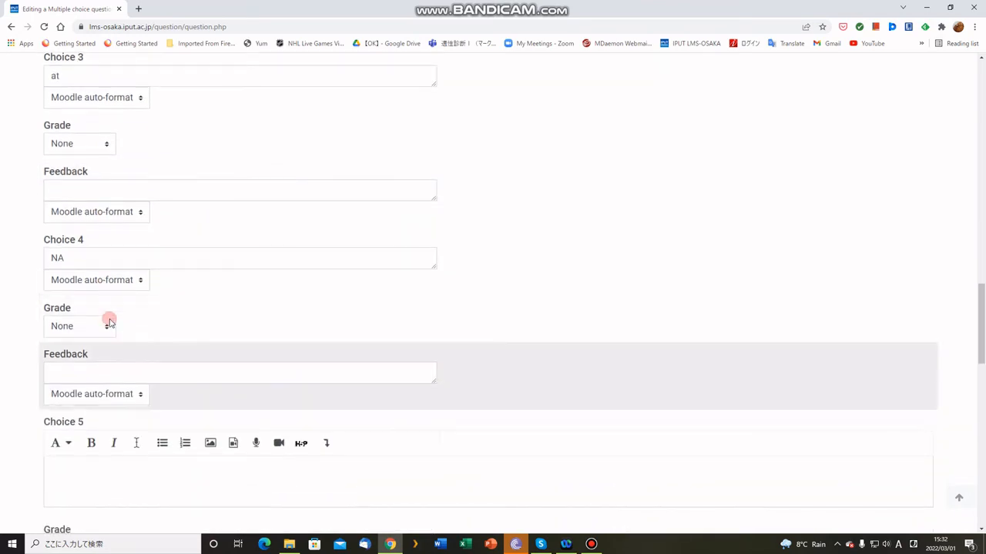
pyautogui.scroll(-2, 108, 331)
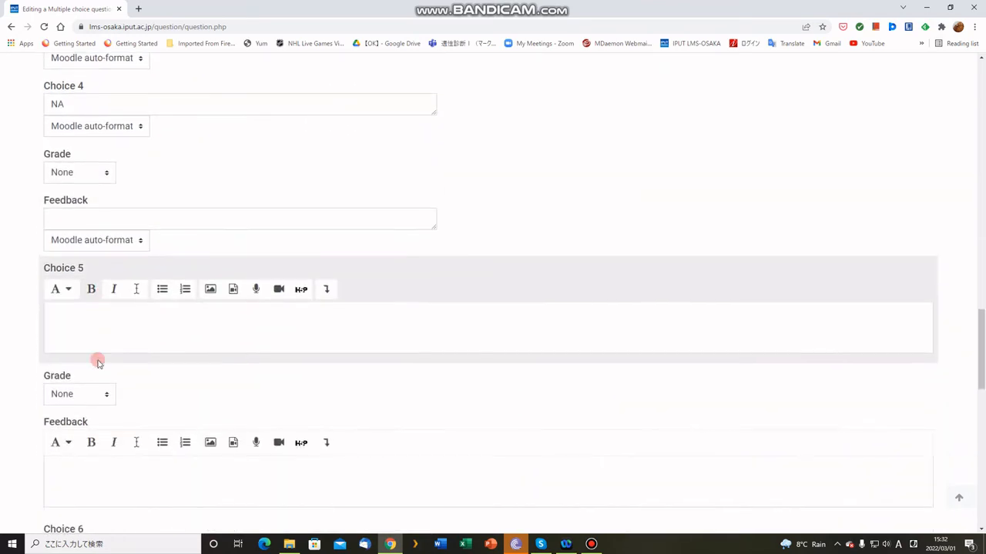
pyautogui.scroll(1, 165, 266)
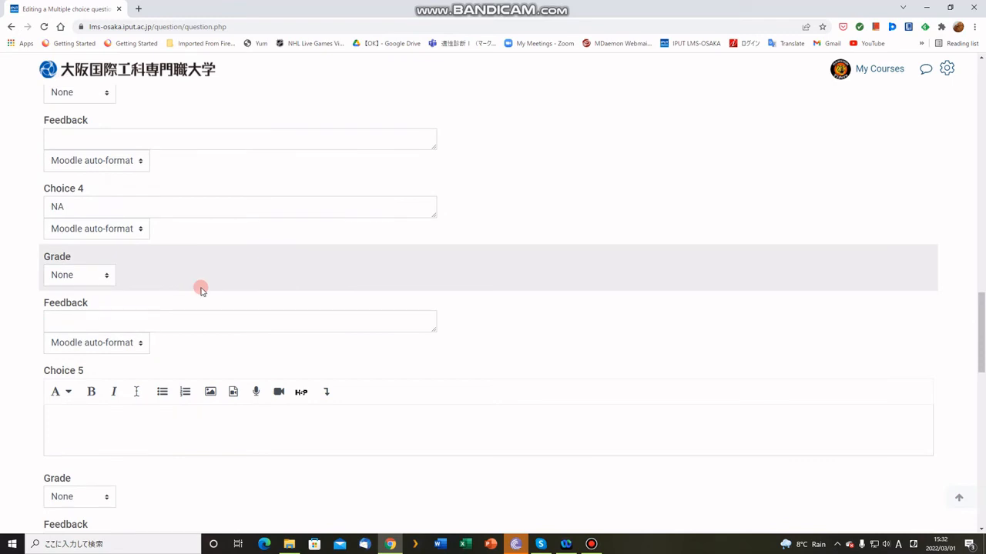
pyautogui.scroll(1, 200, 289)
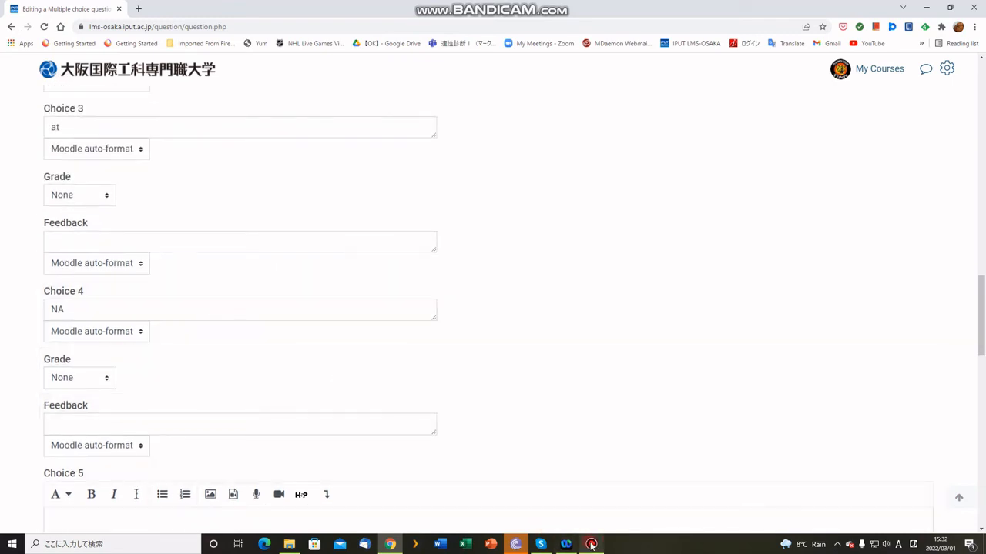
pyautogui.click(590, 544)
pyautogui.scroll(-2, 217, 319)
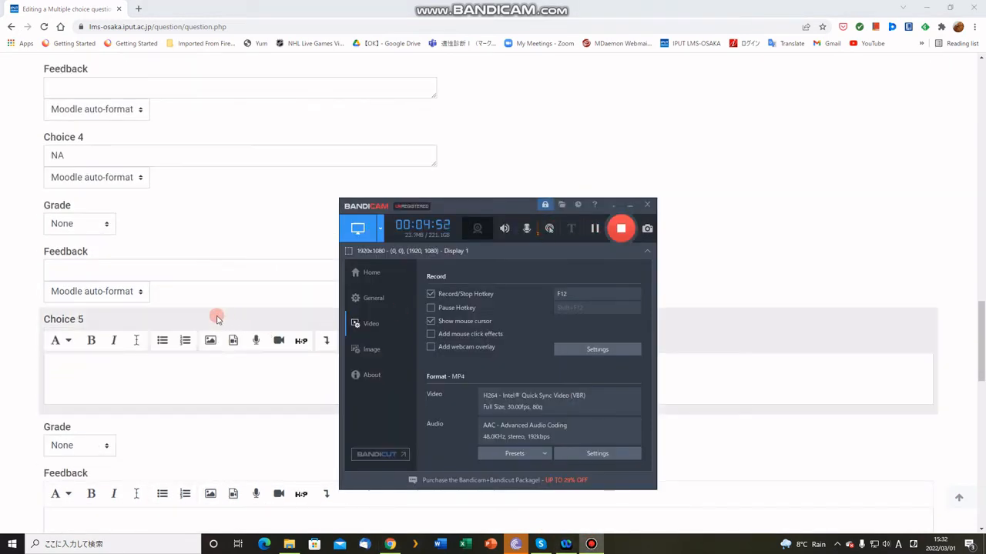
# Step: Look at question 5's blank Choice 5 text field and open its grade options without choosing a grade
pyautogui.click(154, 374)
pyautogui.click(148, 374)
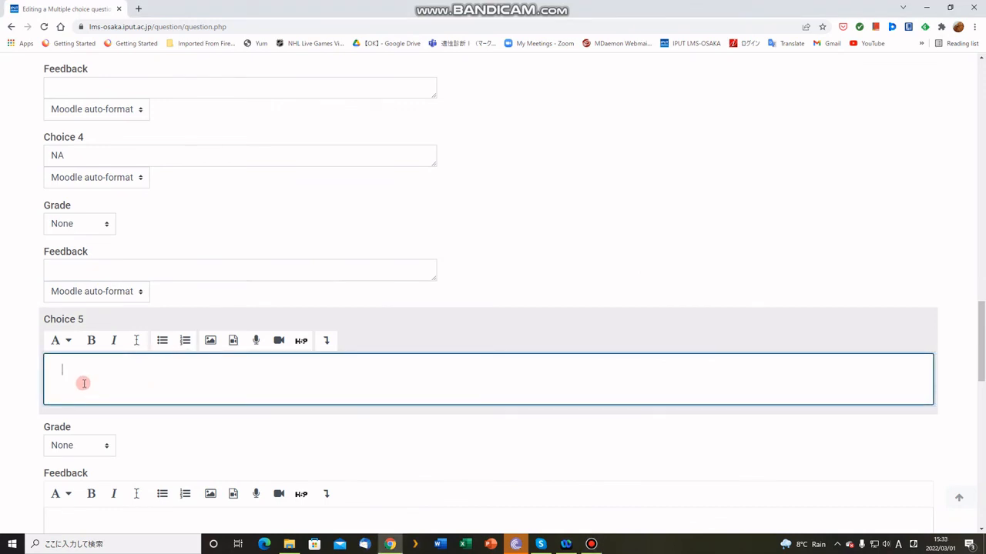
pyautogui.scroll(-1, 77, 384)
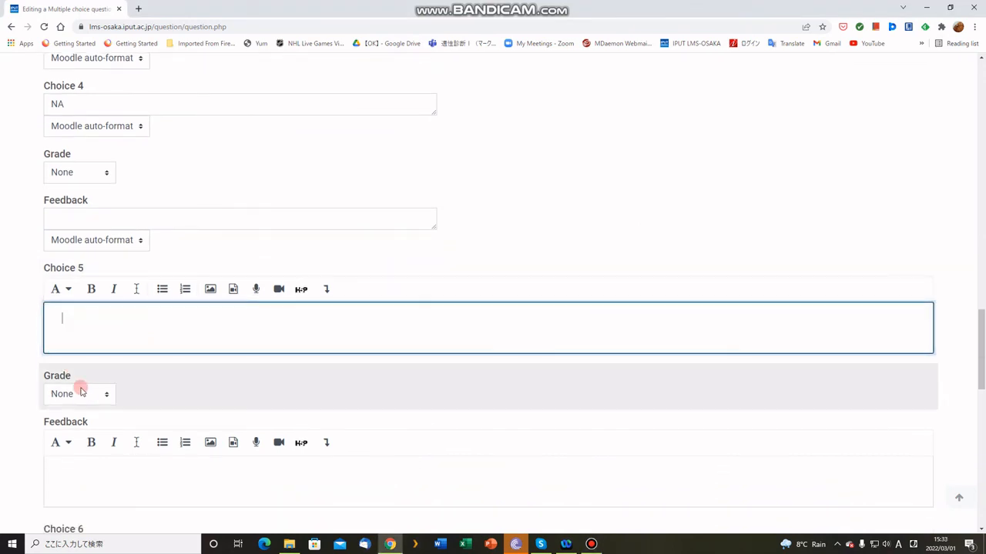
pyautogui.click(106, 397)
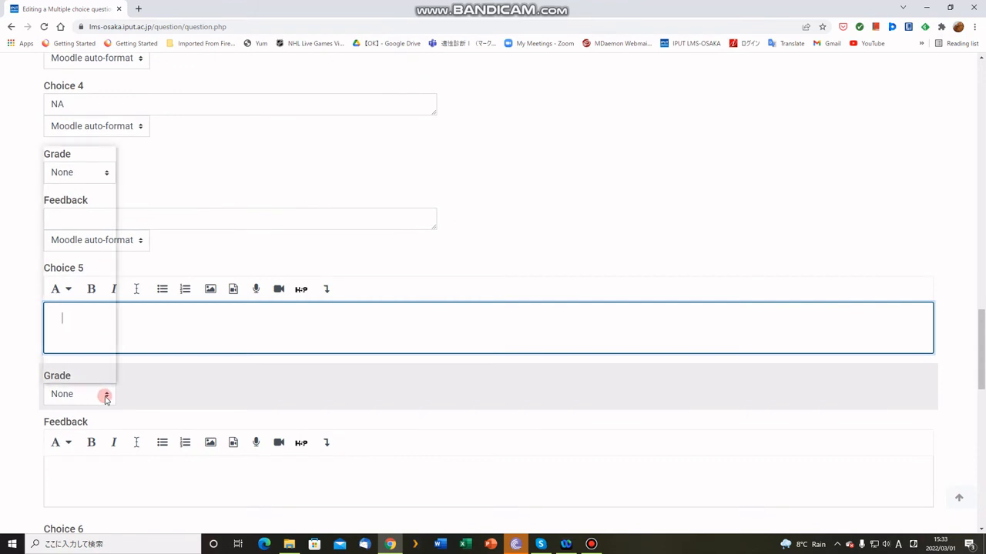
pyautogui.click(11, 398)
# Step: Save the changes to question 5 and return to the quiz preview
pyautogui.scroll(-2, 10, 399)
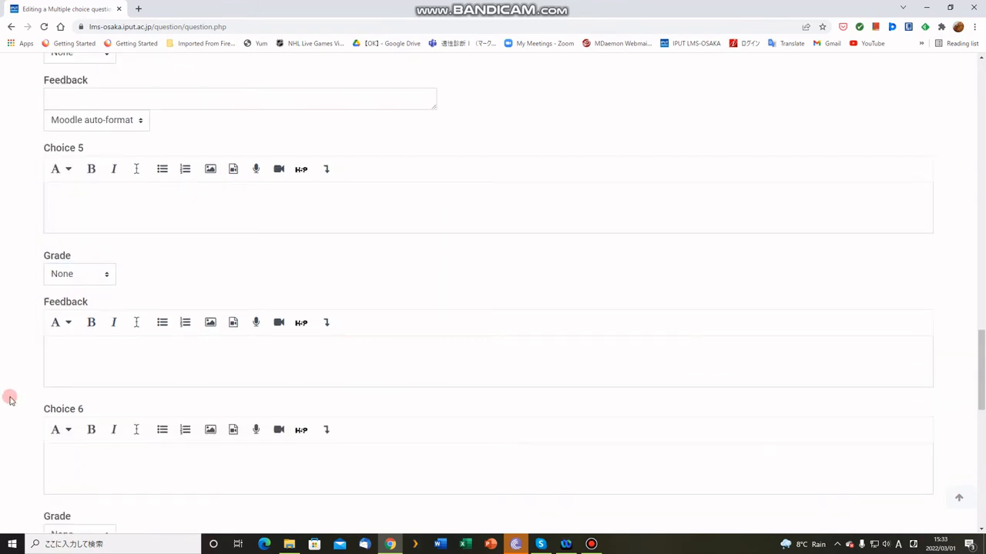
pyautogui.scroll(-9, 10, 399)
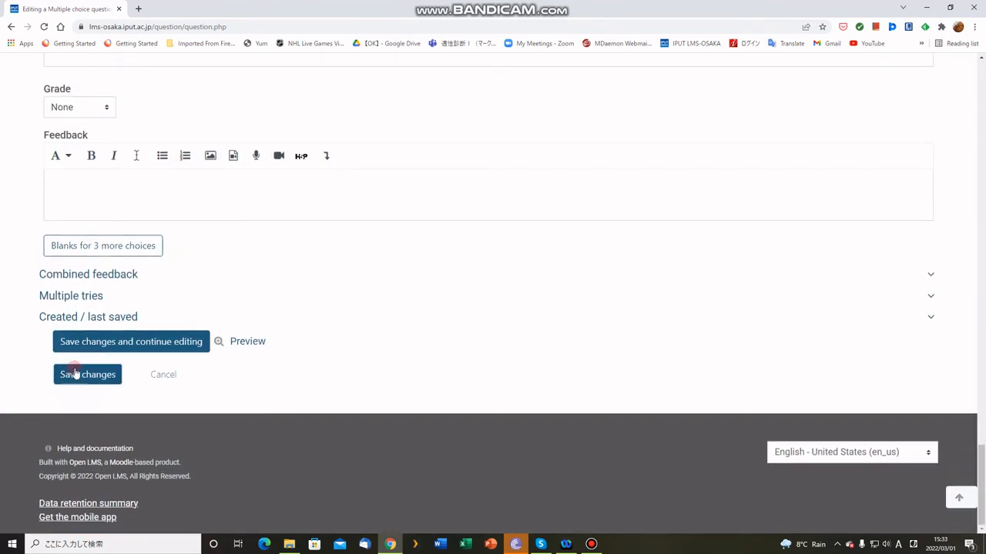
pyautogui.click(85, 379)
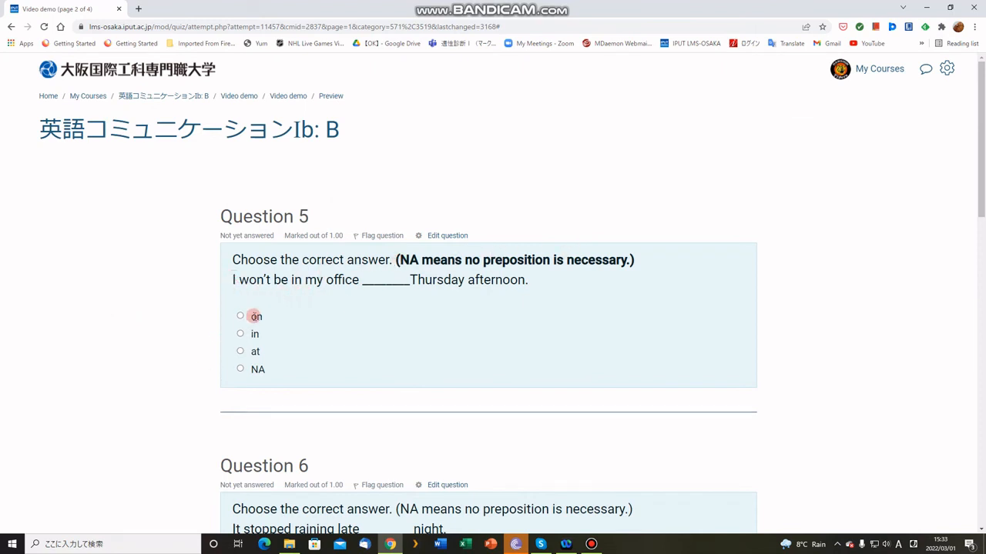
# Step: Check question 5's revised wording and choice numbering in the preview against questions 6 to 8 on the same page
pyautogui.scroll(-2, 254, 316)
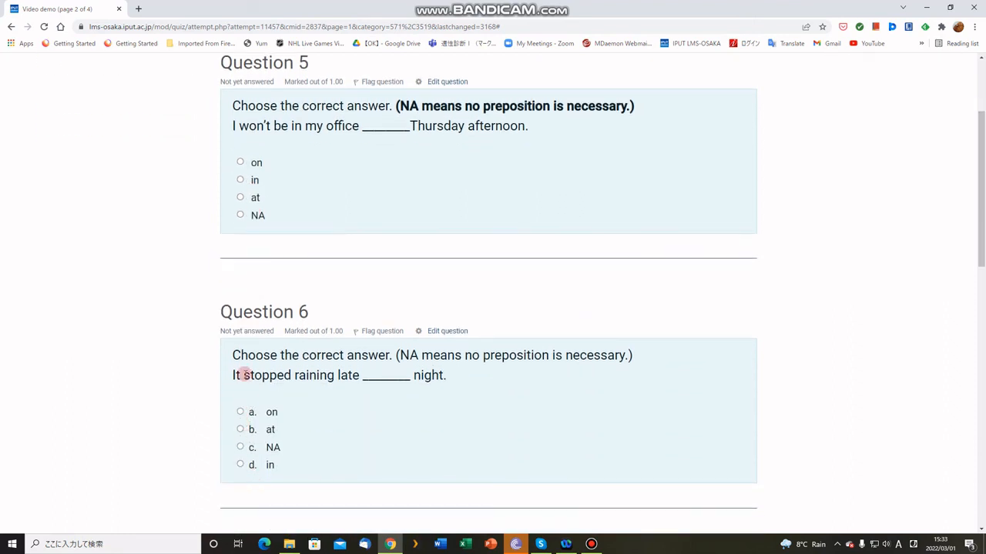
pyautogui.scroll(2, 235, 369)
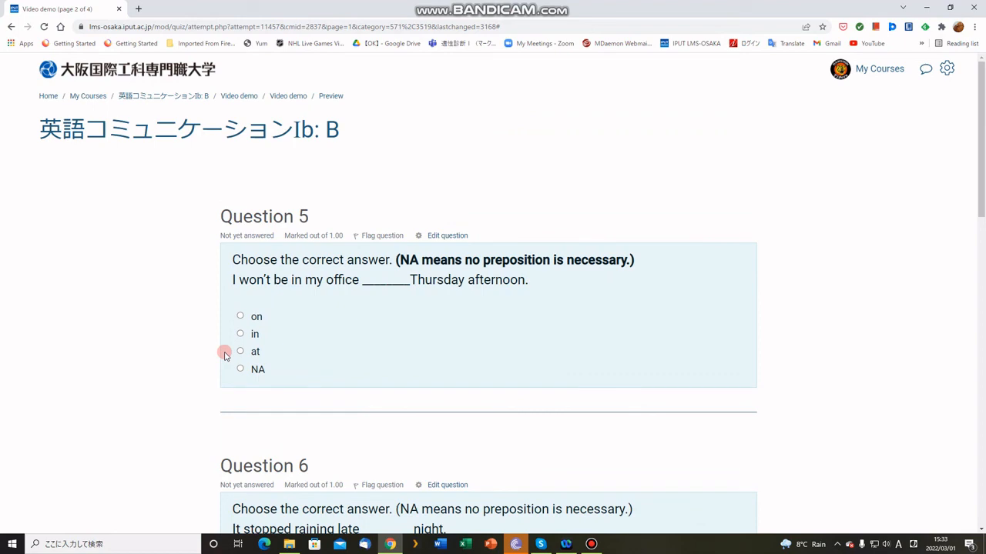
pyautogui.scroll(-8, 225, 354)
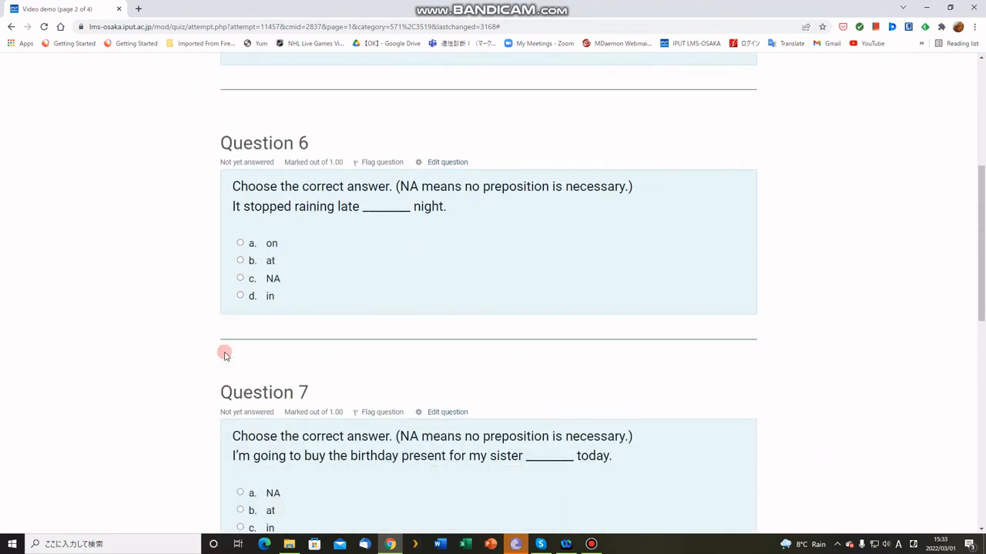
pyautogui.scroll(-4, 224, 354)
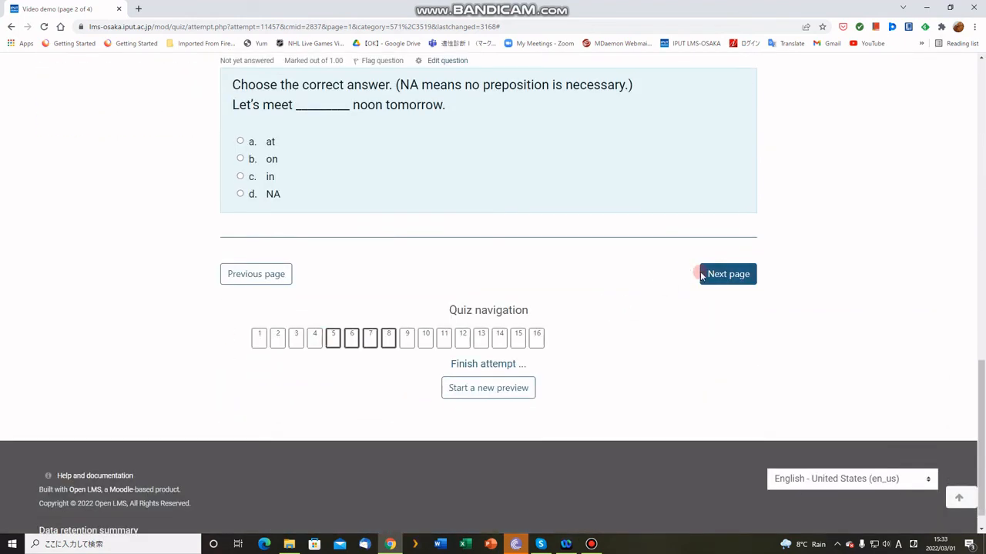
pyautogui.click(592, 542)
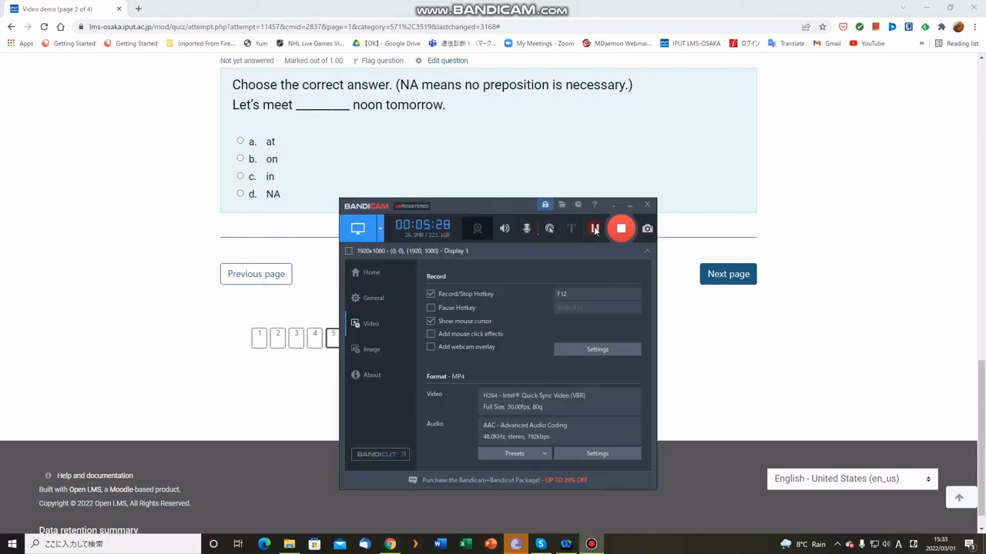